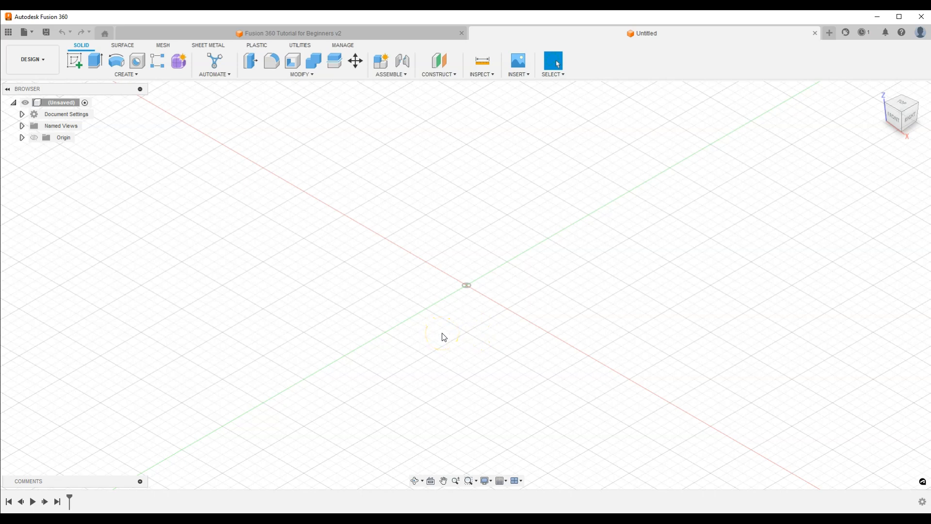
Start a sketch on the horizontal XY plane and draw a two-point rectangle from the origin, about 80 by 45 mm
click(72, 63)
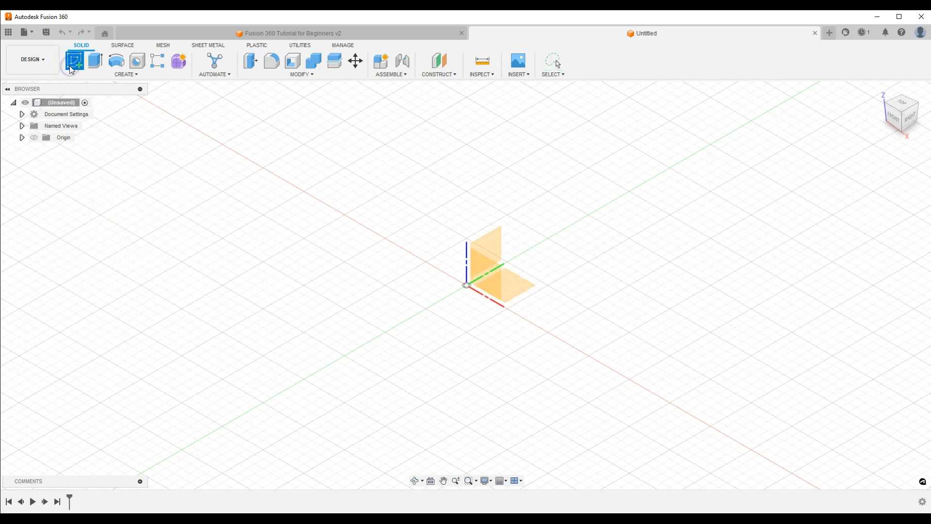
click(517, 285)
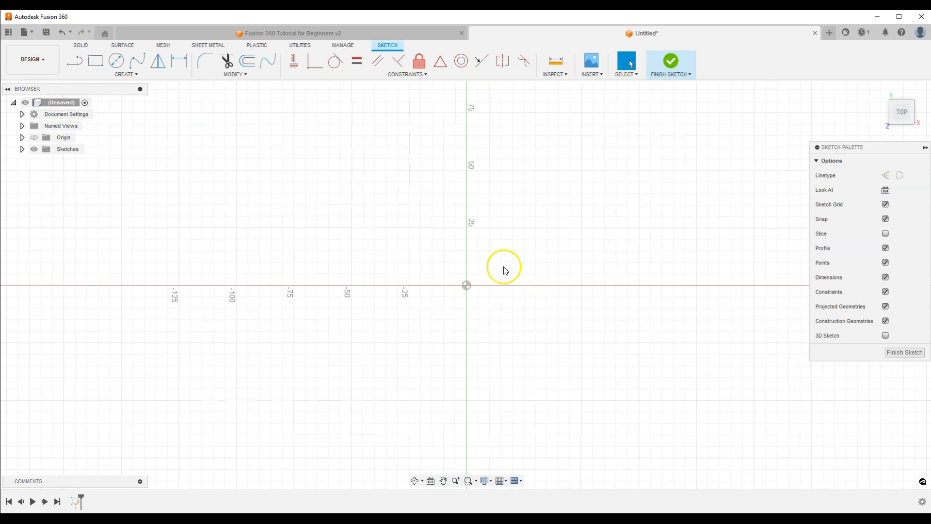
click(100, 66)
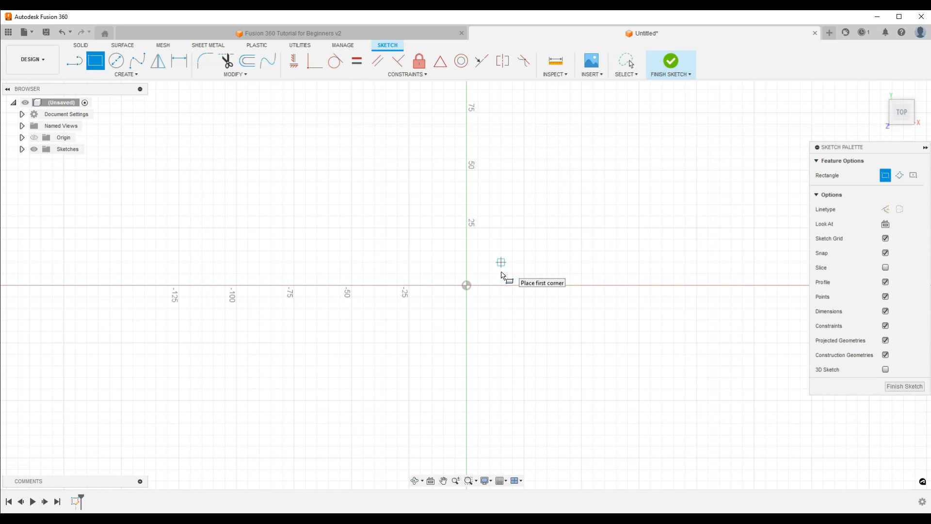
click(469, 288)
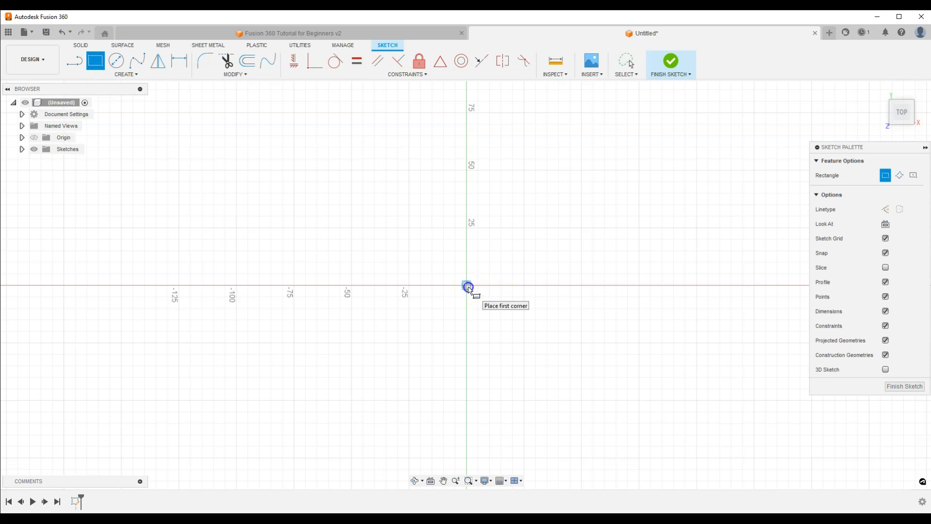
click(469, 288)
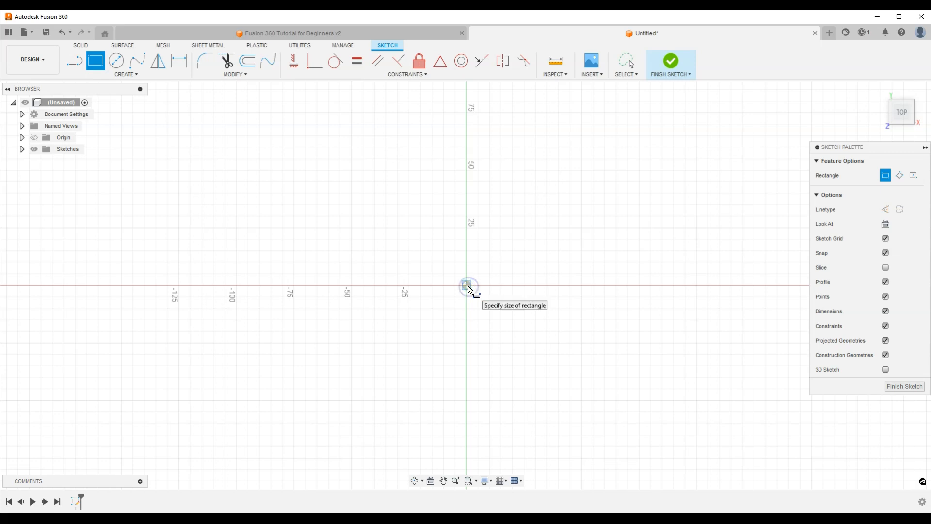
click(650, 183)
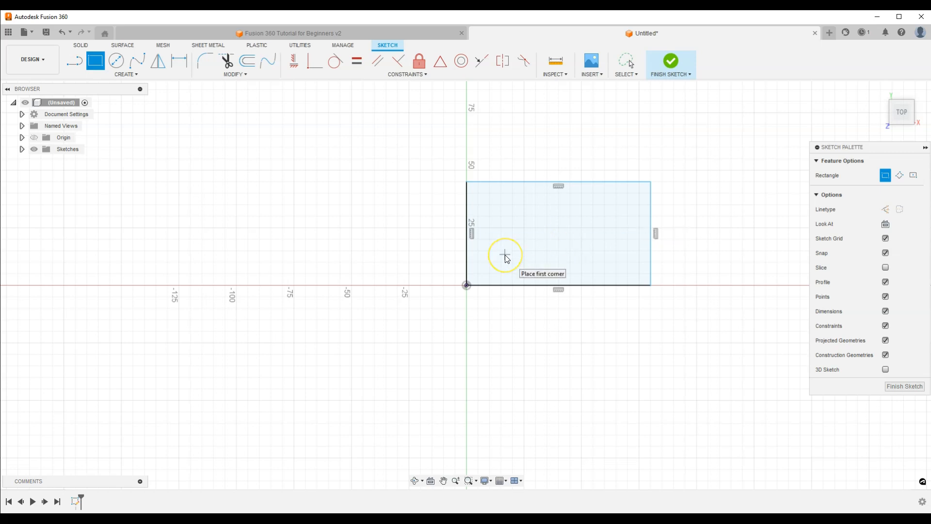
key(Escape)
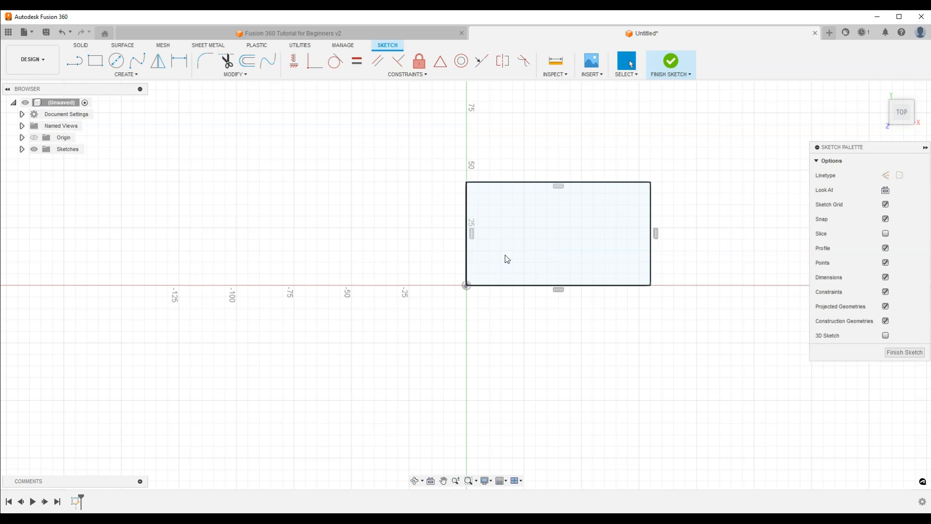
Stretch the rectangle freehand by its upper-right corner to about 115 by 57 mm, and pull its right edge in to about 94 mm width
click(684, 195)
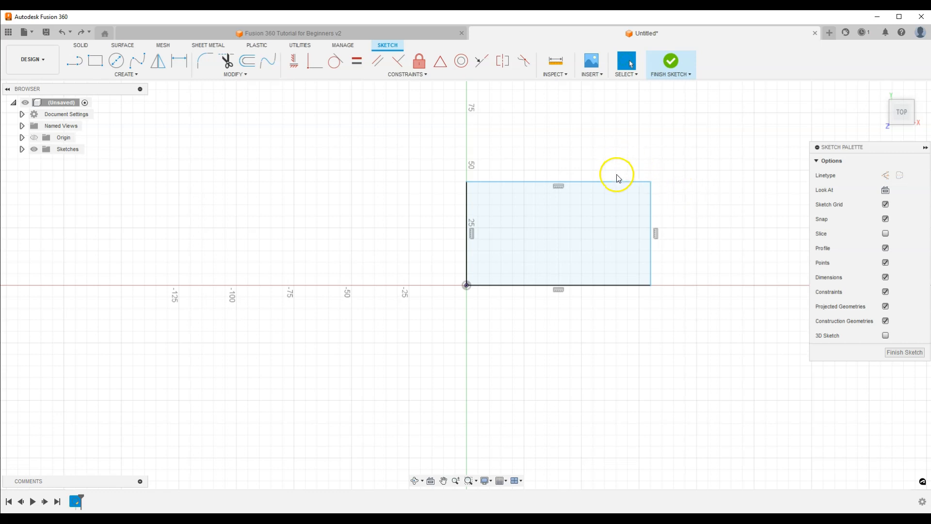
drag(622, 181, 730, 154)
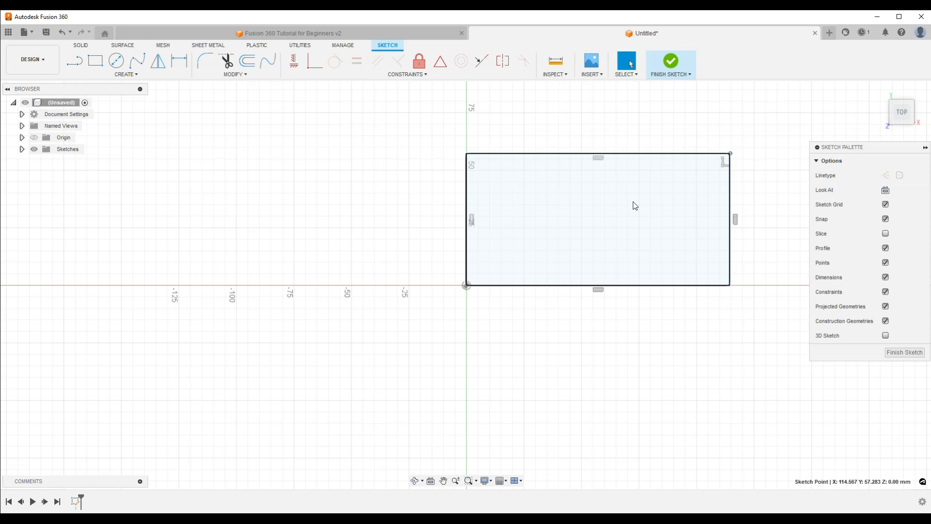
click(412, 267)
drag(731, 259, 682, 250)
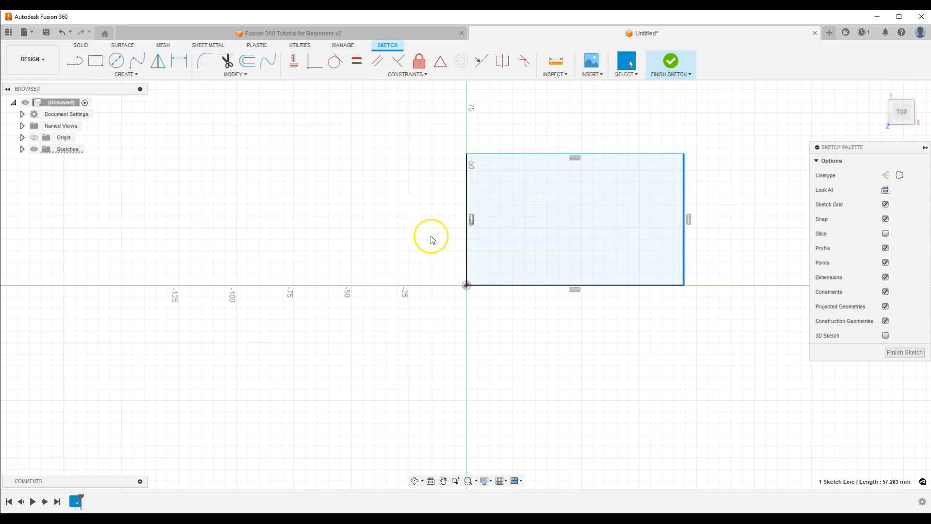
click(409, 219)
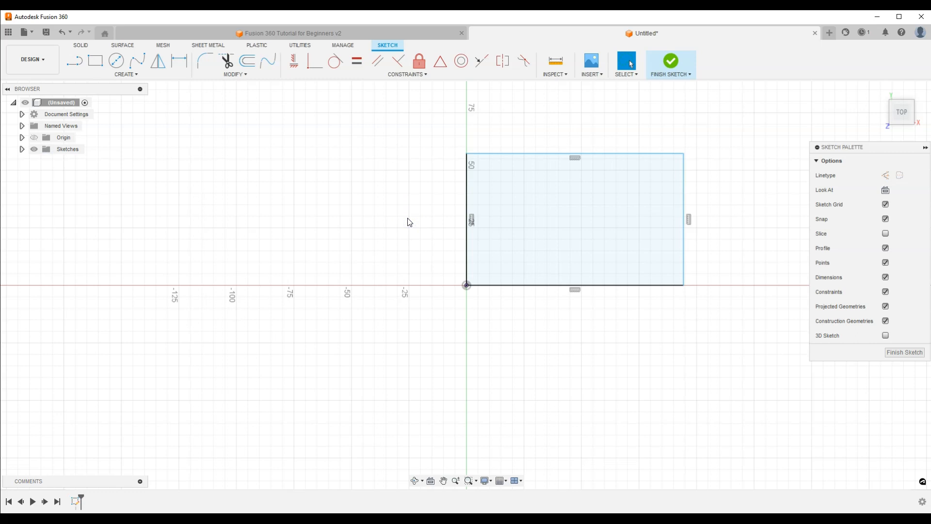
Dimension the rectangle's bottom edge below the shape and set its length to 100 mm
click(183, 61)
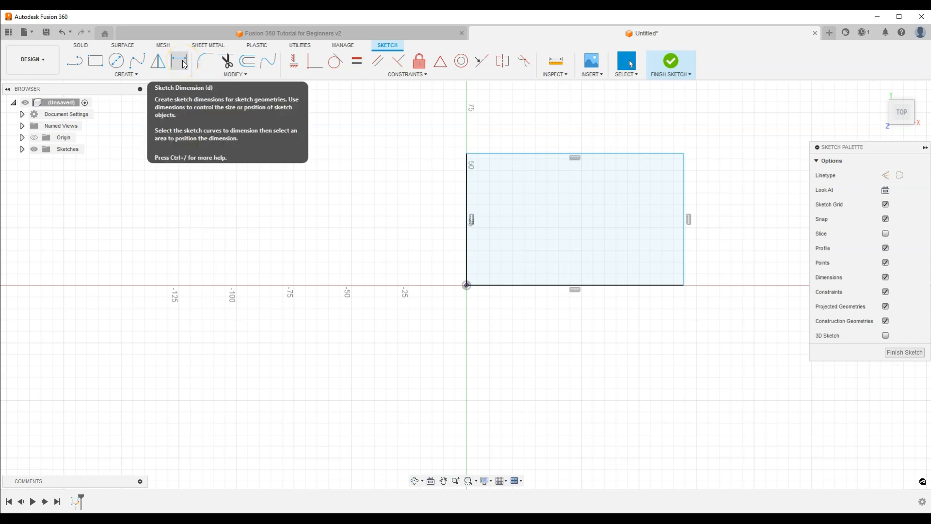
click(182, 61)
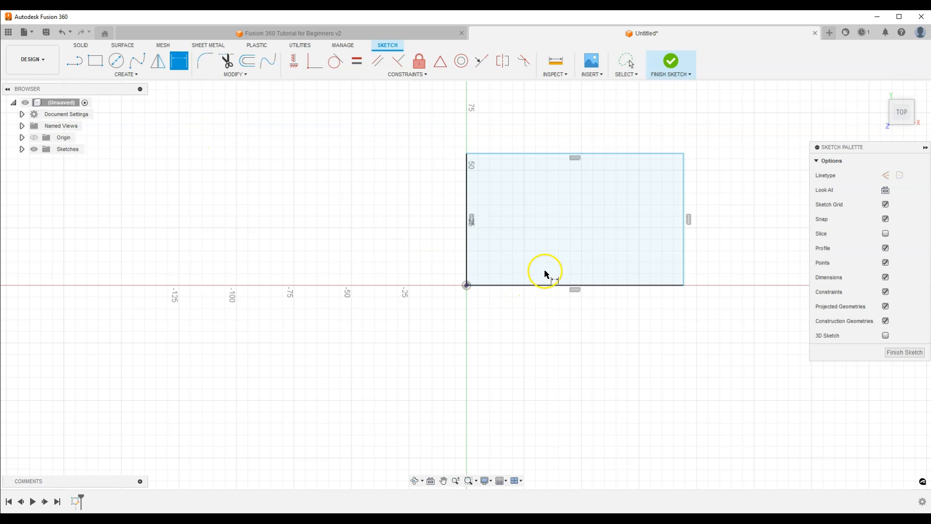
click(543, 285)
drag(561, 309, 577, 334)
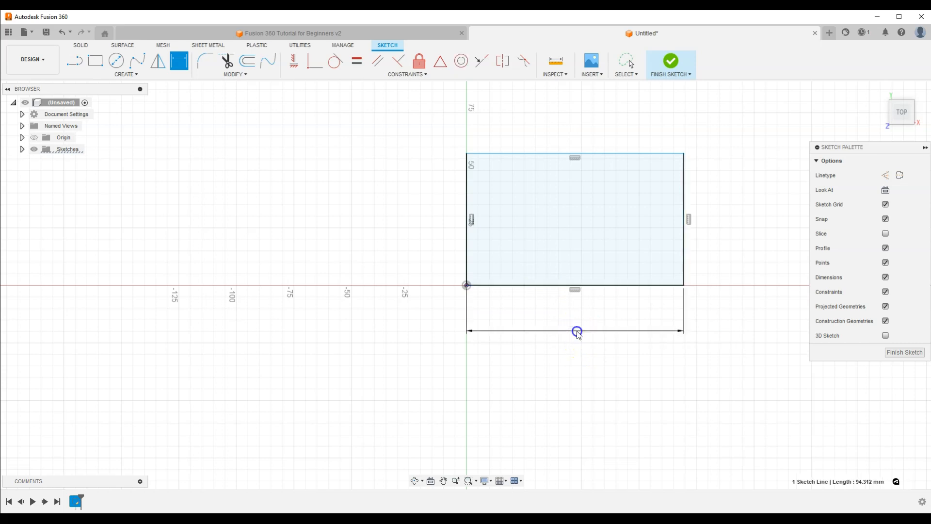
text(100)
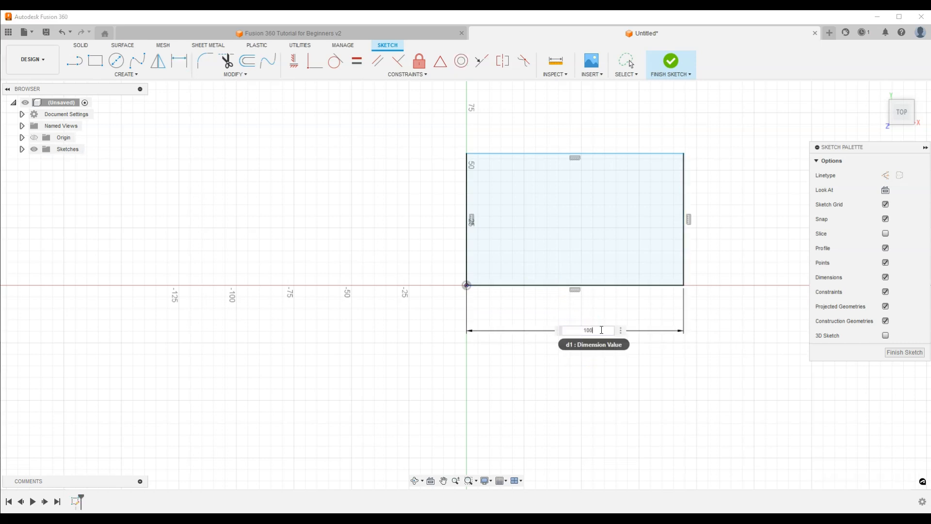
key(Return)
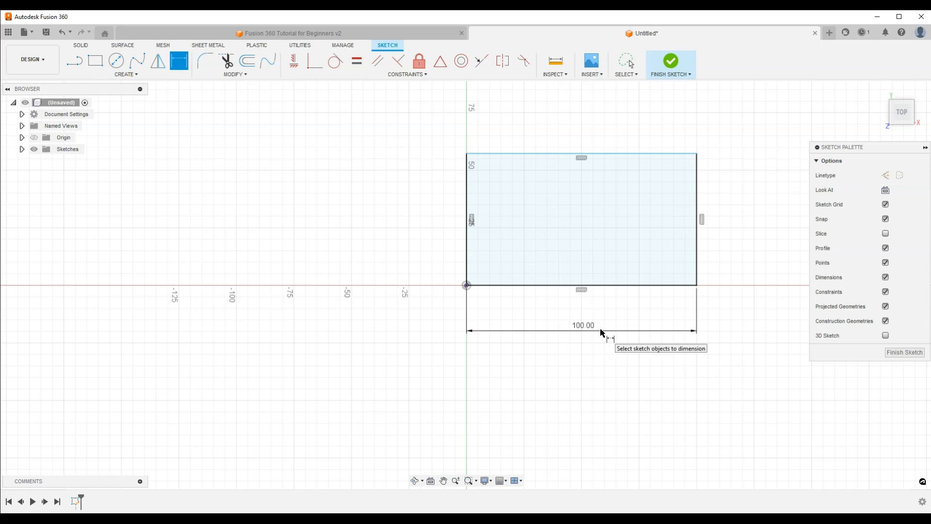
key(Escape)
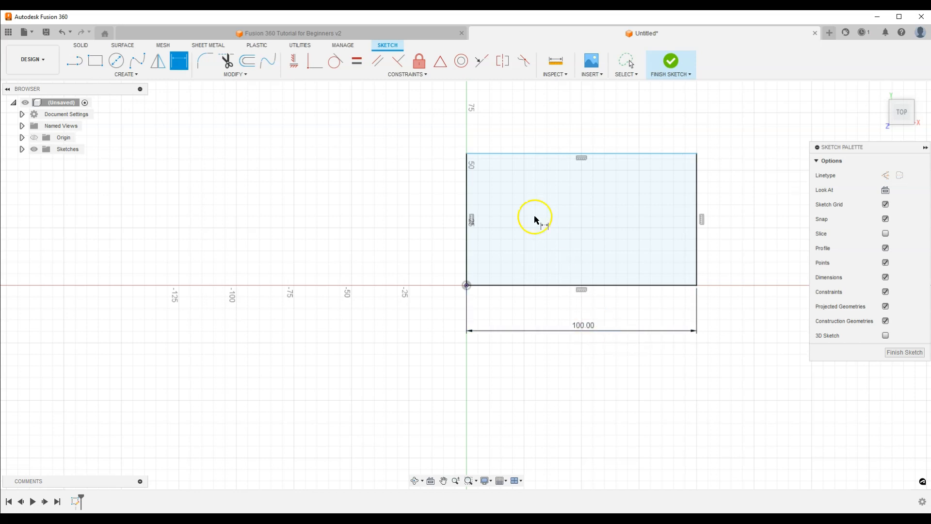
Dimension the rectangle's left edge outside the shape and set its height to 70 mm
click(467, 210)
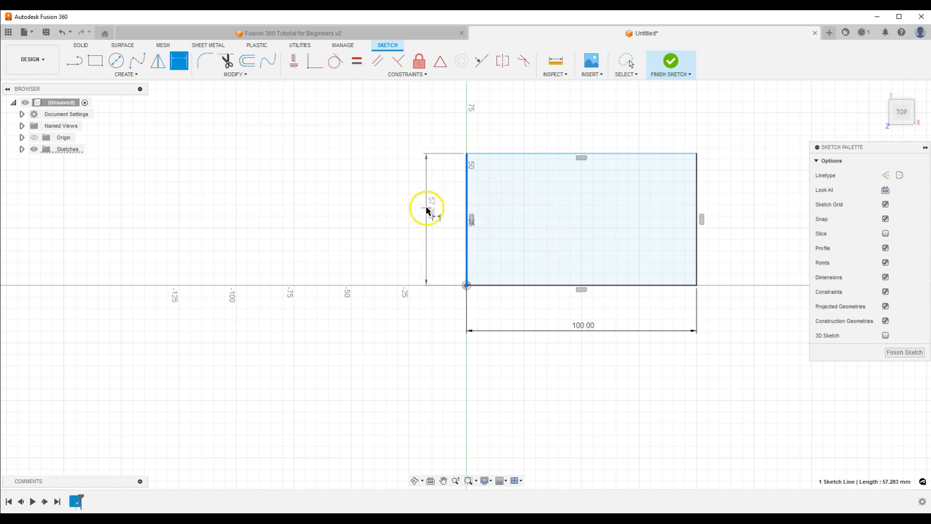
click(421, 215)
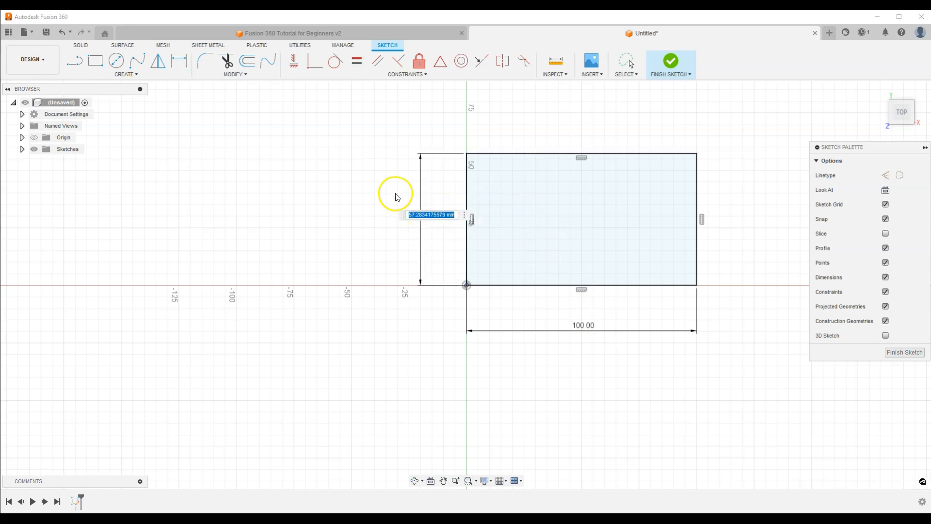
text(70)
key(Return)
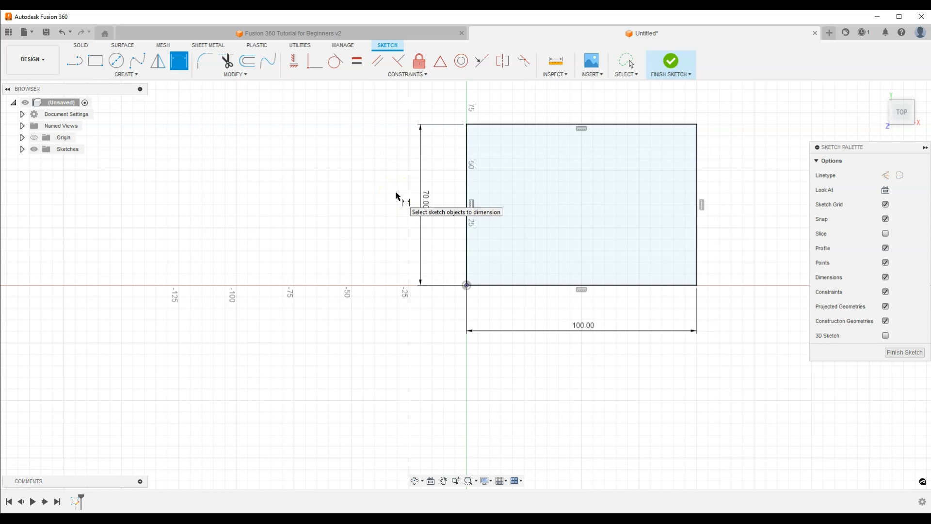
key(Escape)
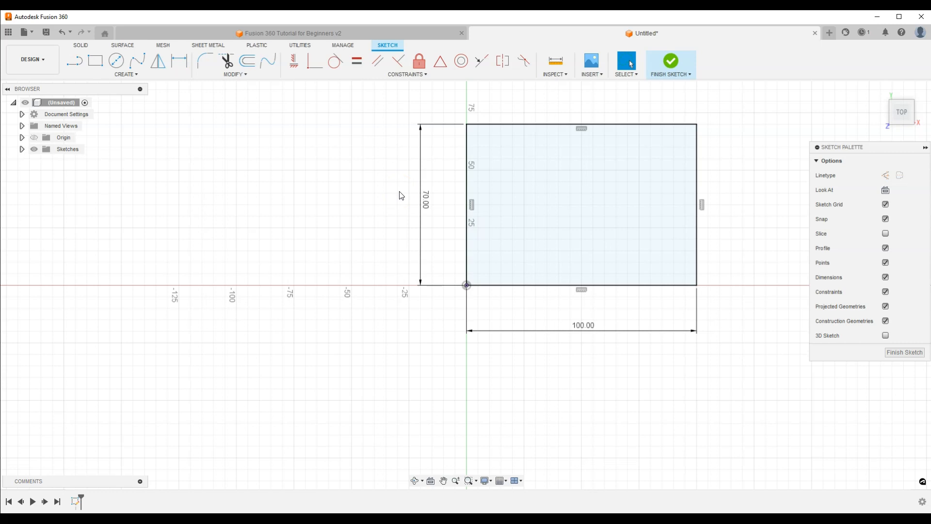
click(334, 273)
Sketch three separate circles inside the rectangle: lower left about 13 mm in diameter, upper left slightly larger, and right of centre about 11 mm
click(113, 68)
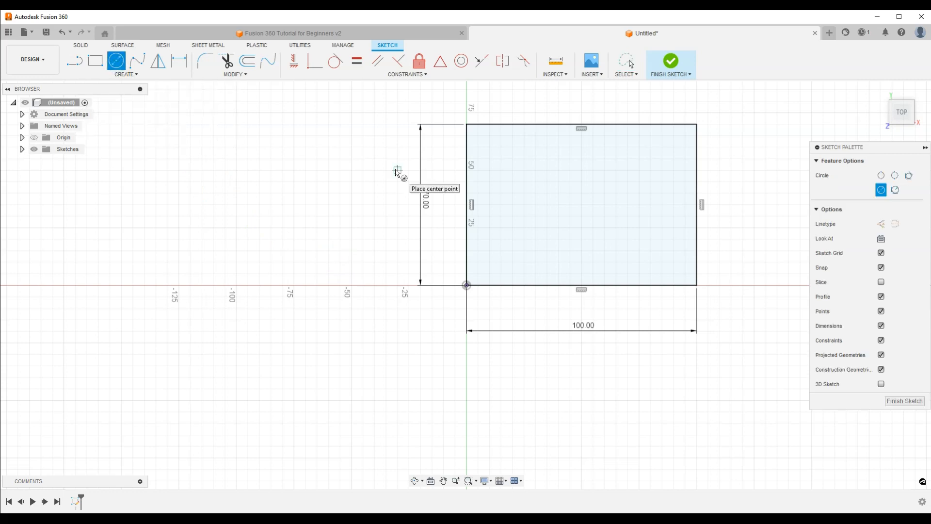
click(509, 243)
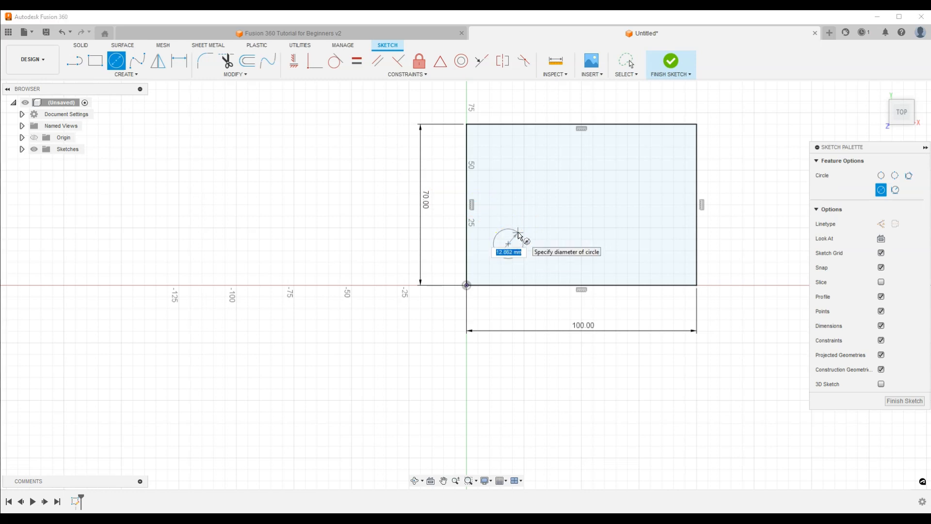
click(518, 235)
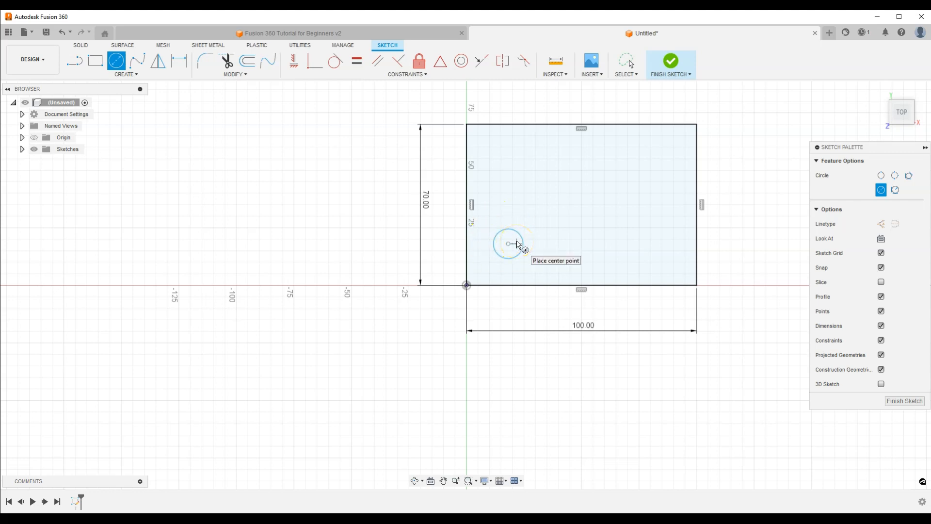
click(508, 158)
click(517, 174)
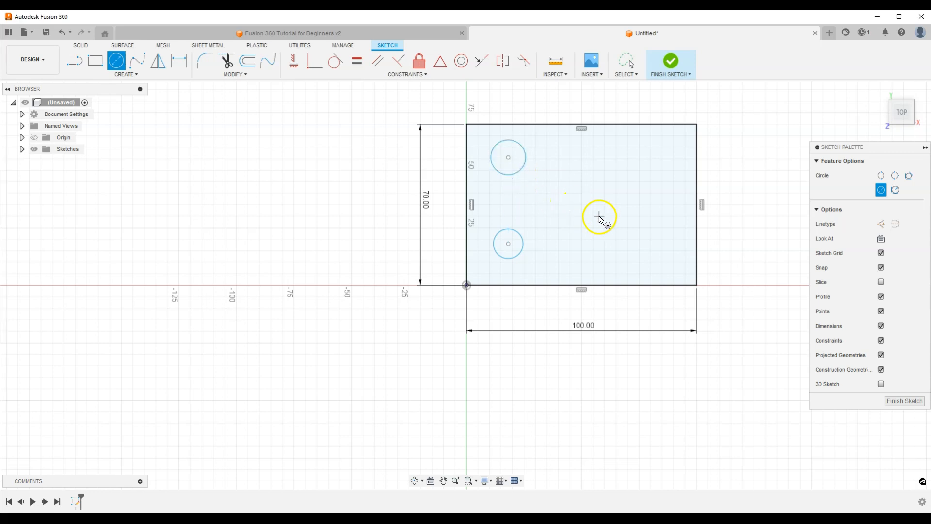
click(595, 198)
click(604, 205)
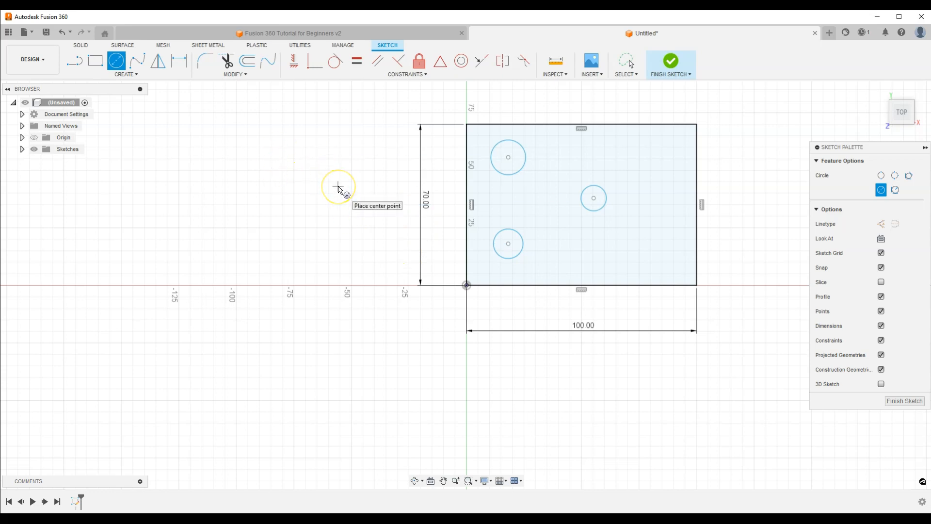
key(Escape)
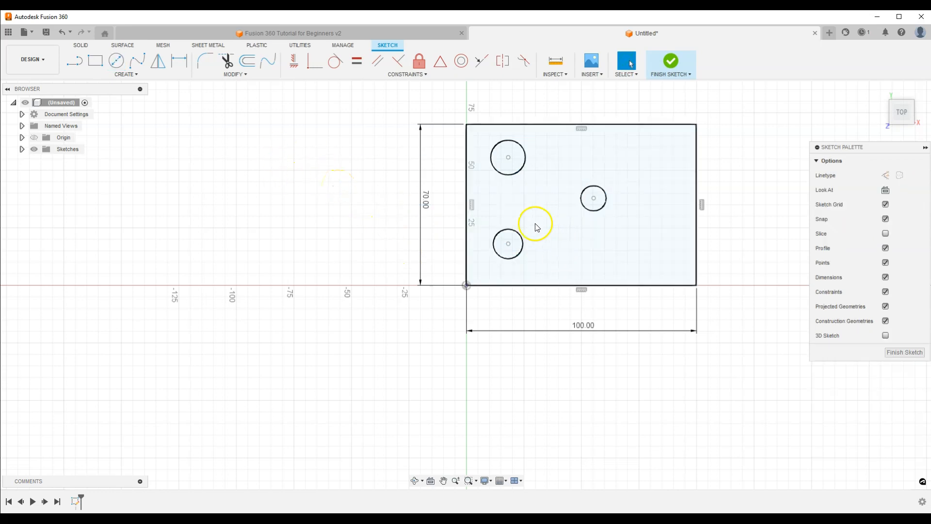
click(505, 228)
click(515, 175)
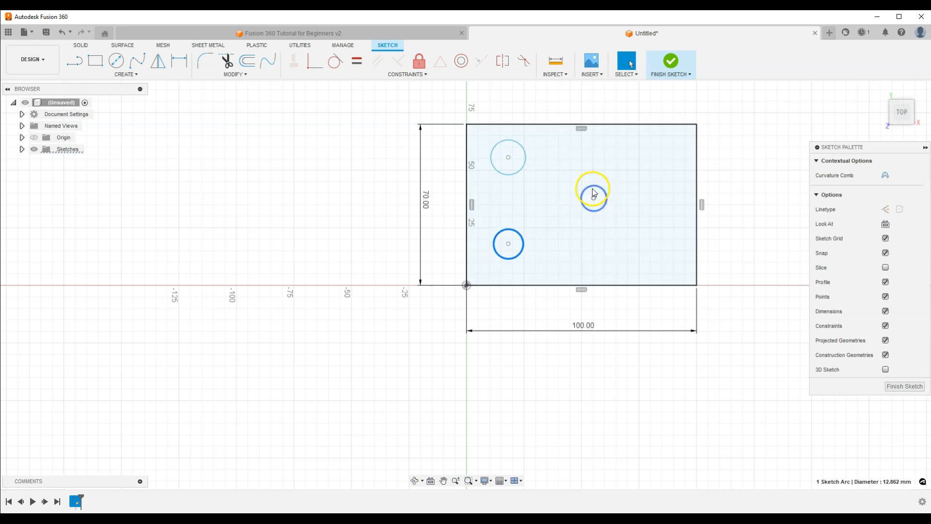
click(366, 187)
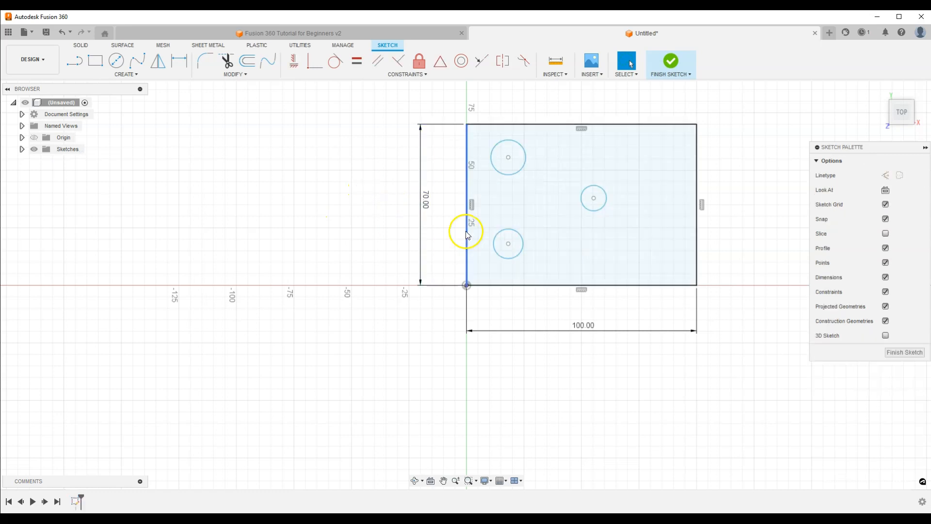
Dimension the lower-left circle and set its diameter to 9 mm
click(176, 65)
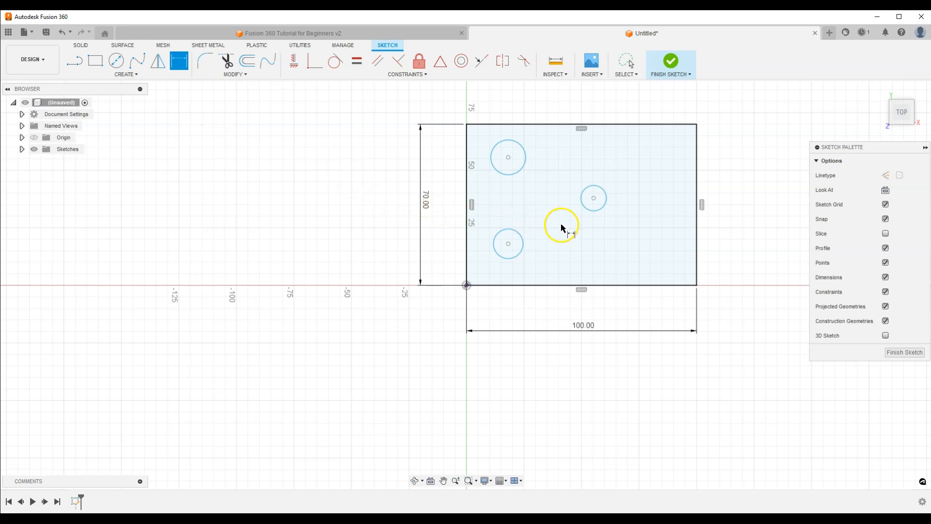
click(524, 250)
click(540, 238)
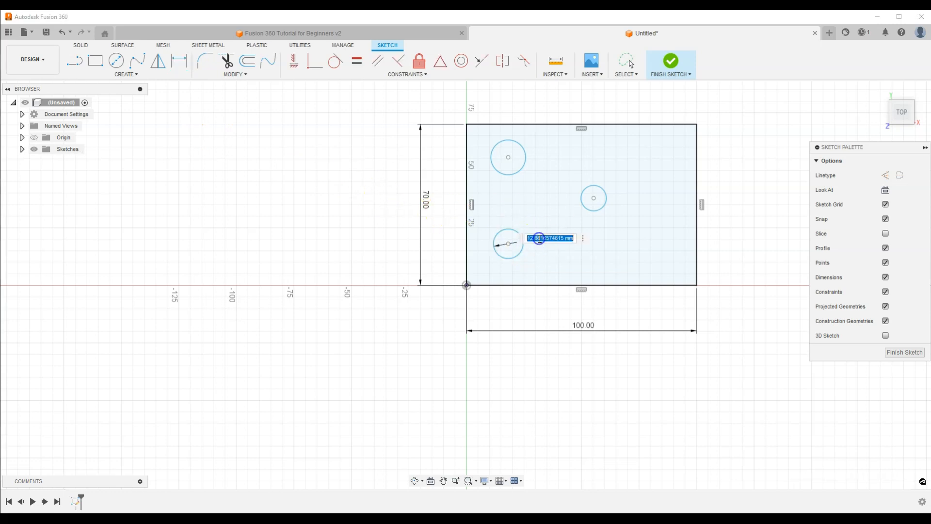
text(9)
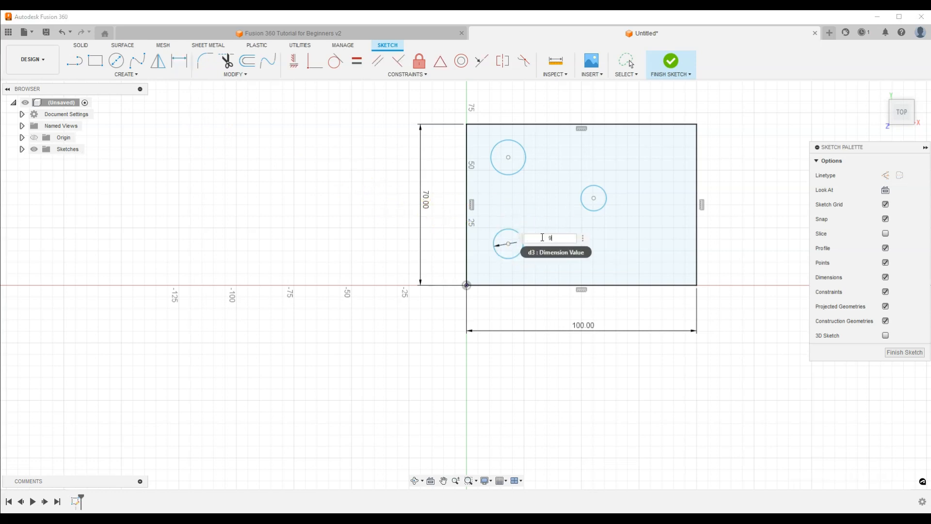
key(Return)
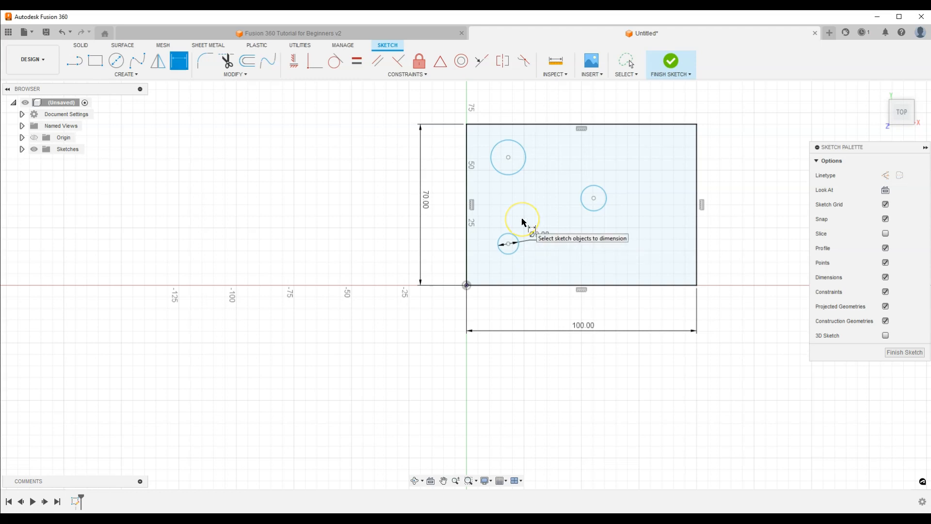
Dimension the circle right of centre and set its diameter to 8 mm
click(604, 210)
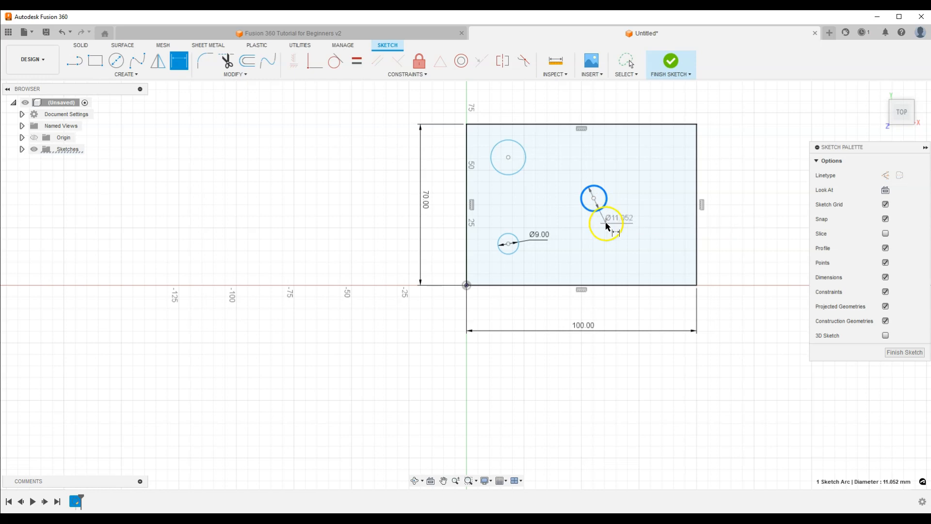
click(631, 245)
text(8)
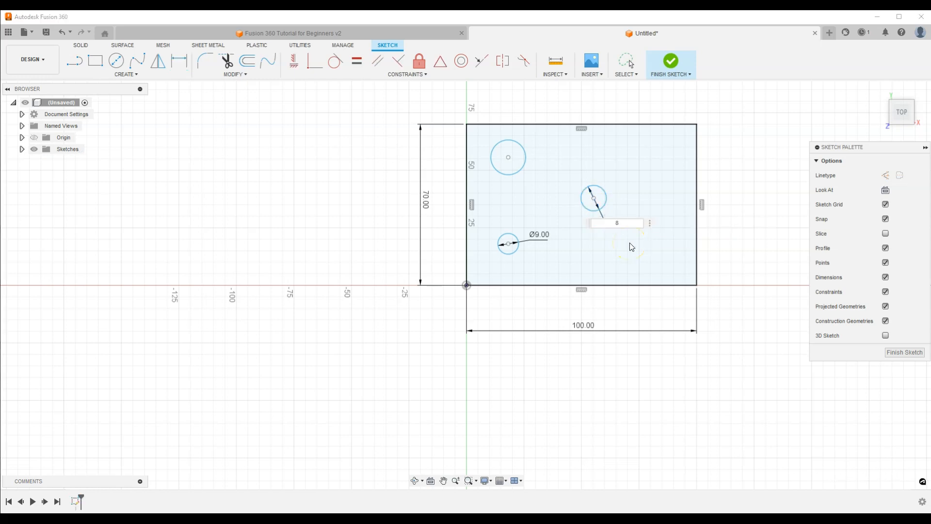
key(Return)
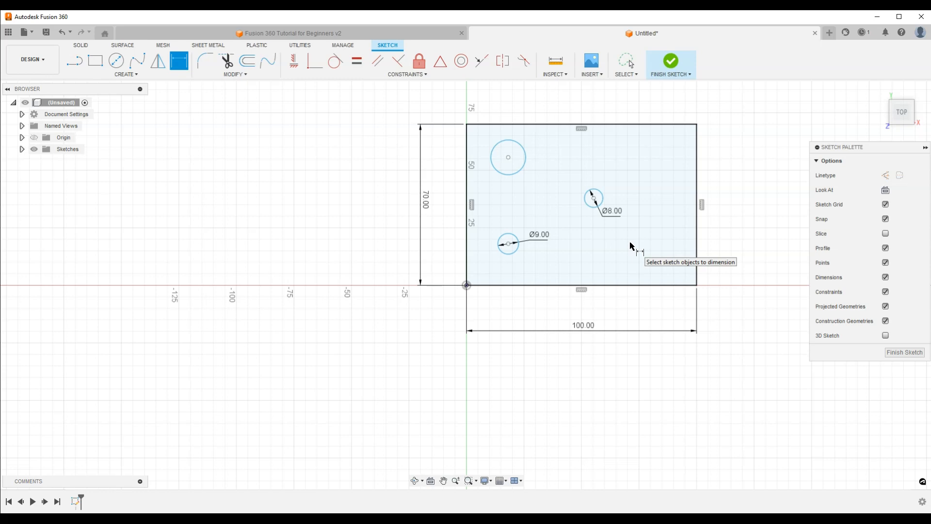
key(Escape)
click(525, 161)
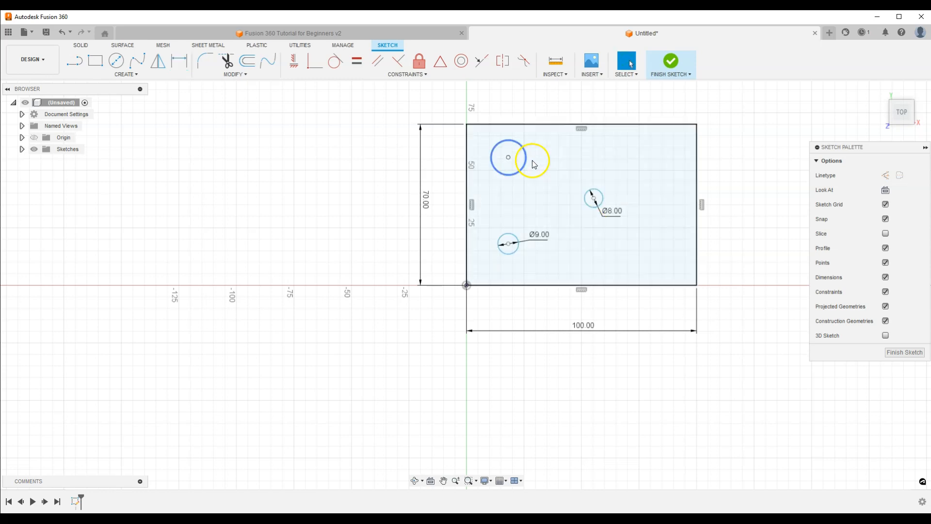
click(358, 182)
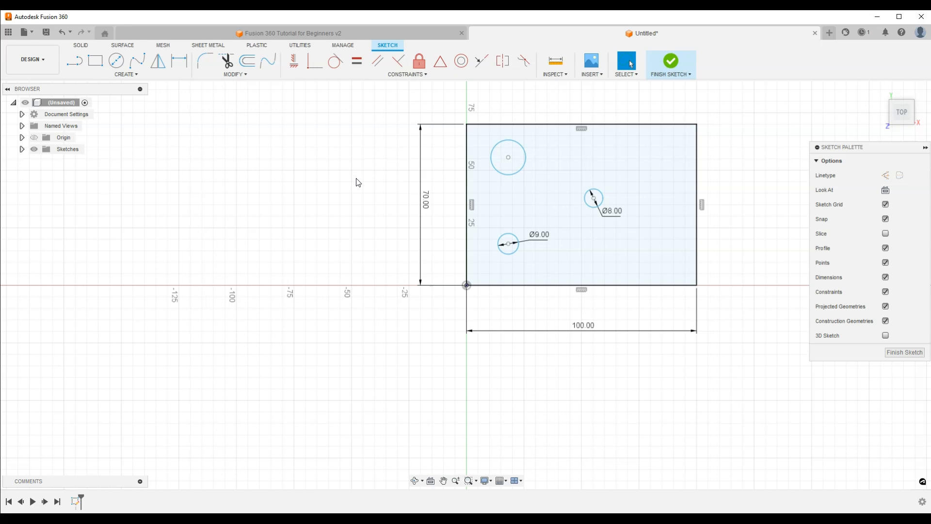
click(519, 166)
key(Escape)
click(362, 216)
Apply an Equal constraint between the 9 mm lower-left circle and the upper-left circle
click(358, 61)
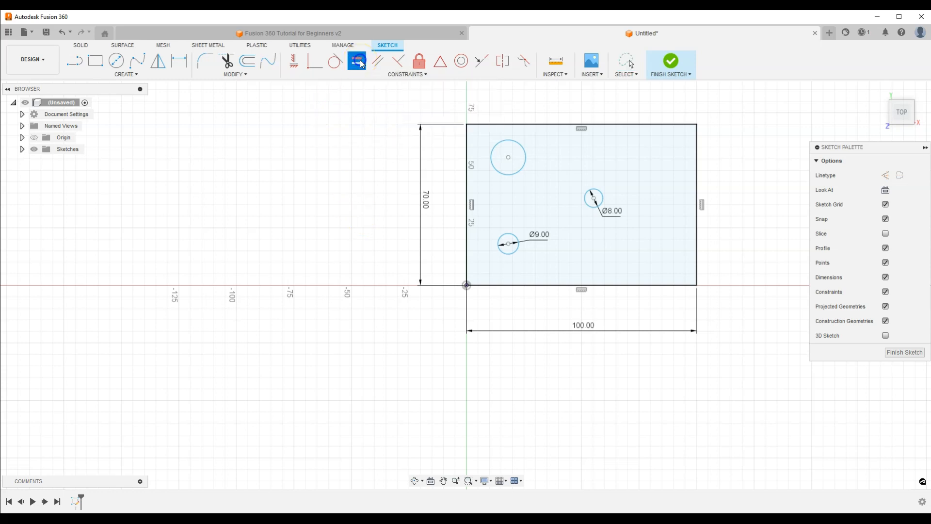
click(502, 240)
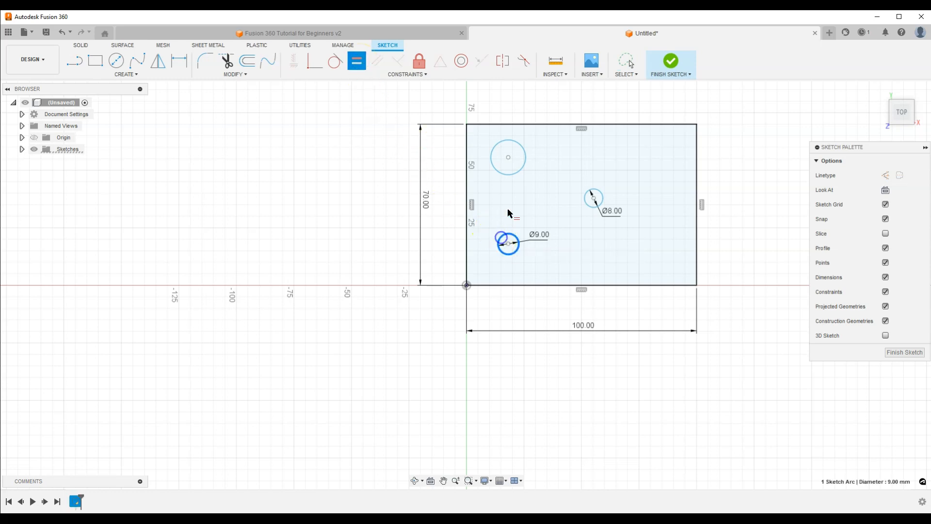
click(507, 175)
click(411, 178)
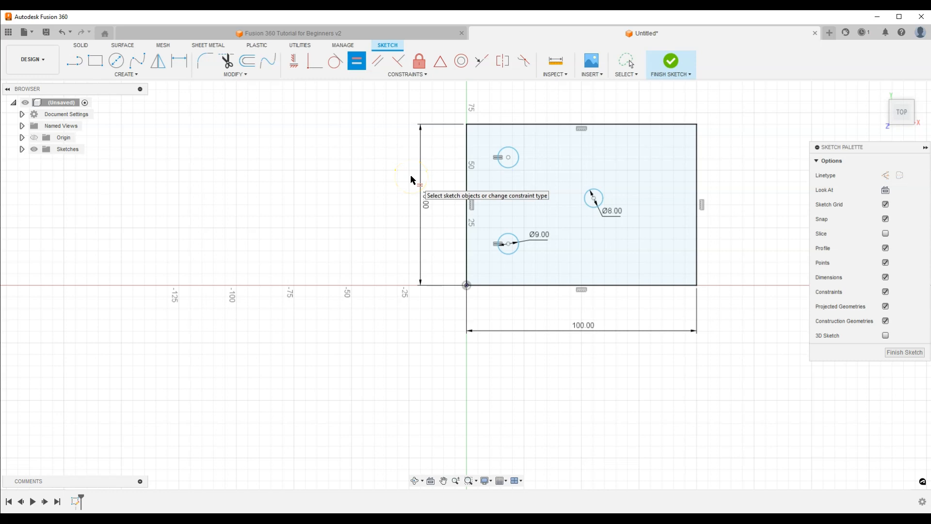
key(Escape)
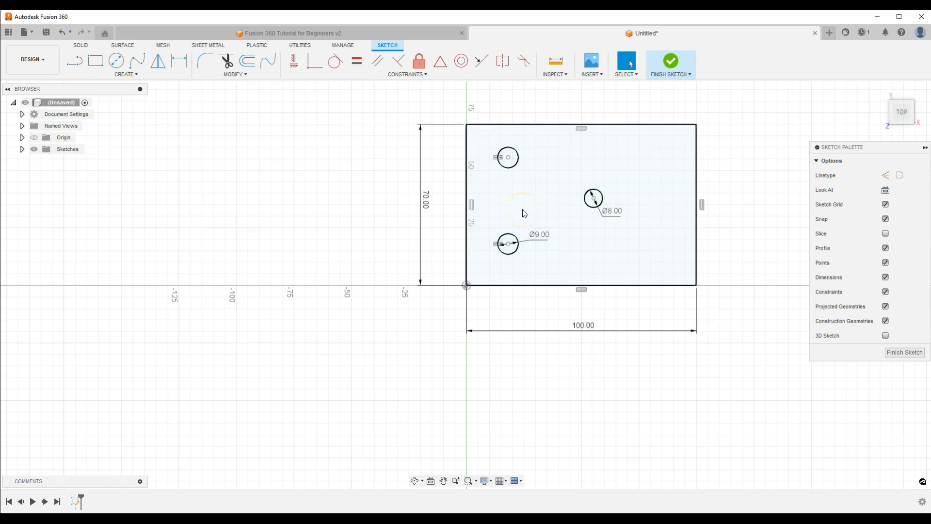
Try the equal constraint by setting the lower-left circle's diameter to 15 mm, and set it back to 9 mm
double_click(537, 233)
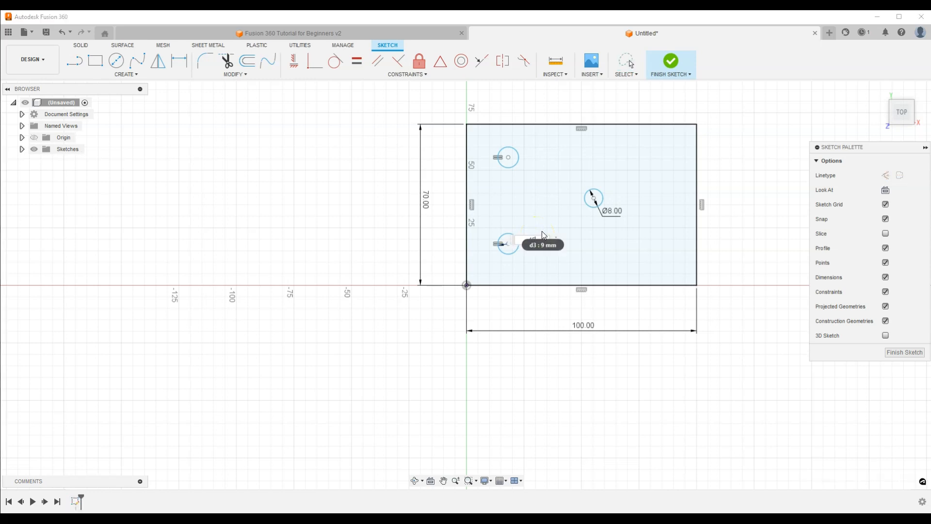
text(15)
key(Return)
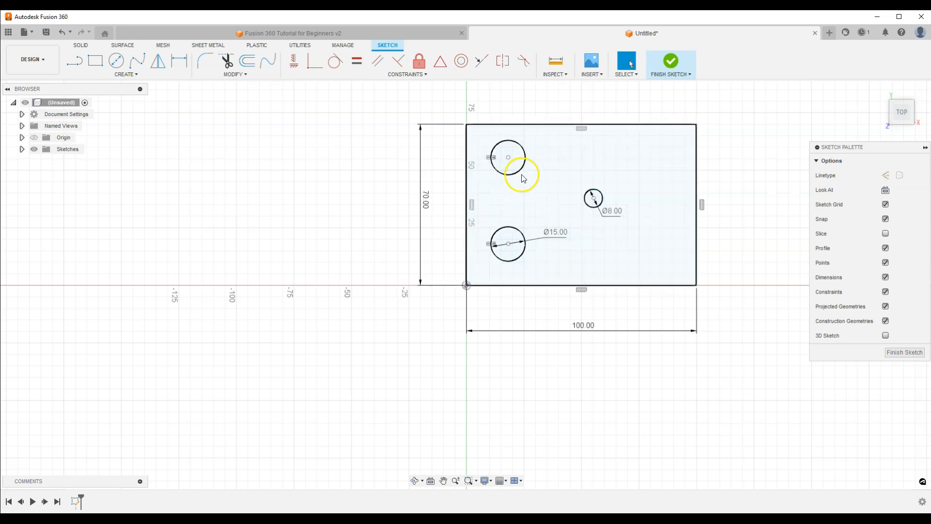
double_click(555, 226)
text(8)
key(Return)
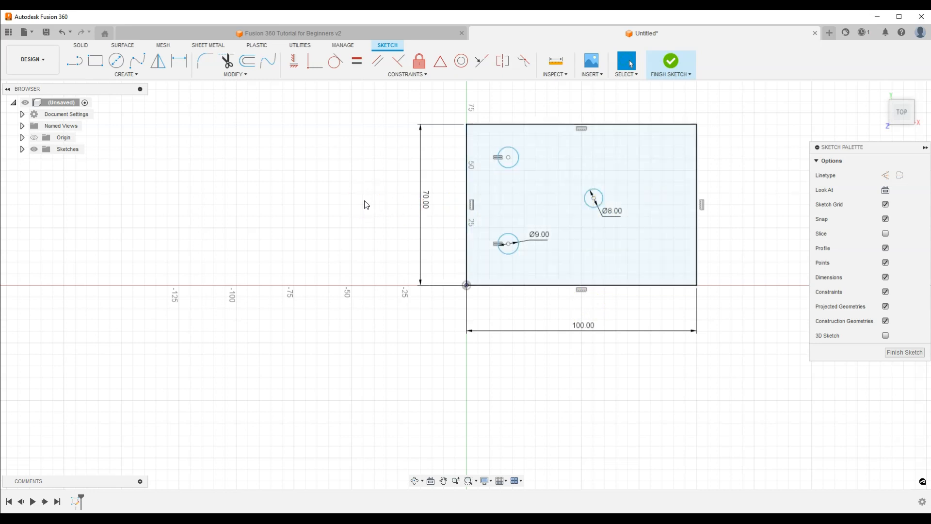
Dimension the 8 mm circle's horizontal distance from the rectangle's left edge and set it to 50 mm
click(179, 61)
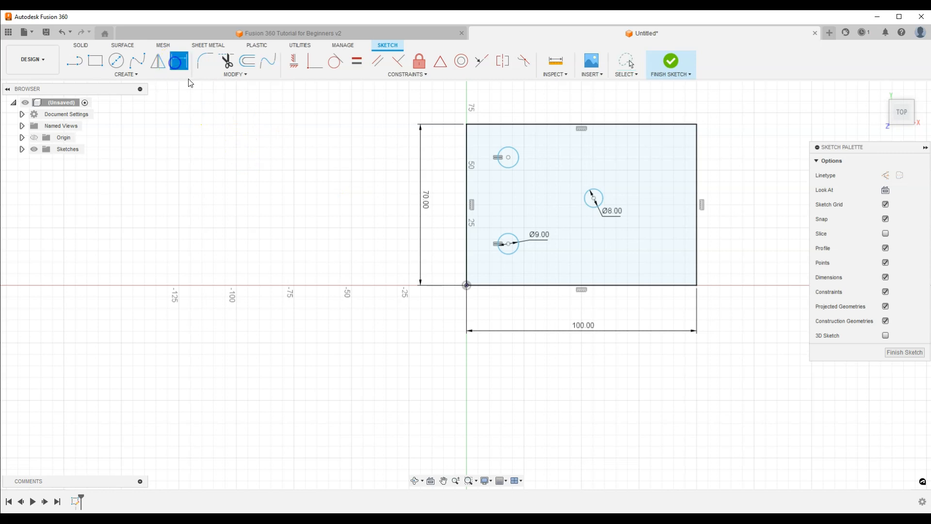
click(592, 200)
click(468, 215)
click(517, 306)
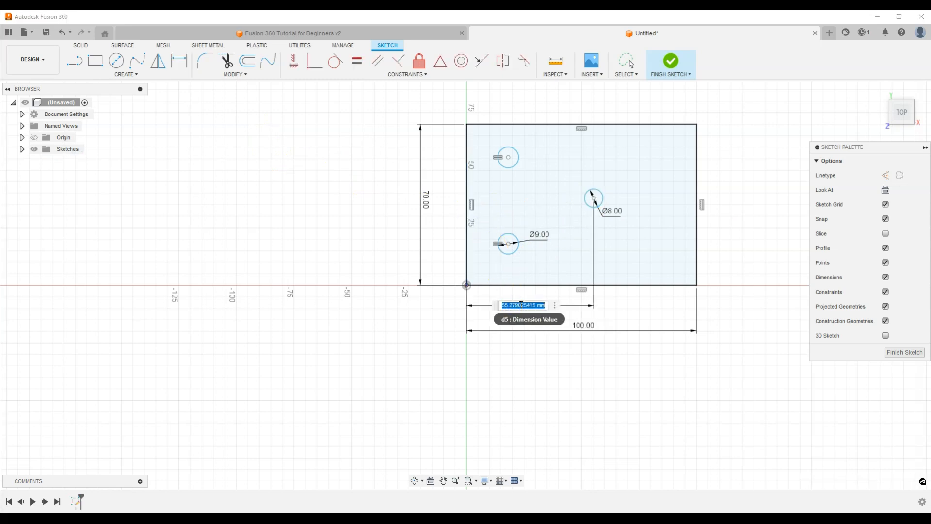
text(50)
key(Return)
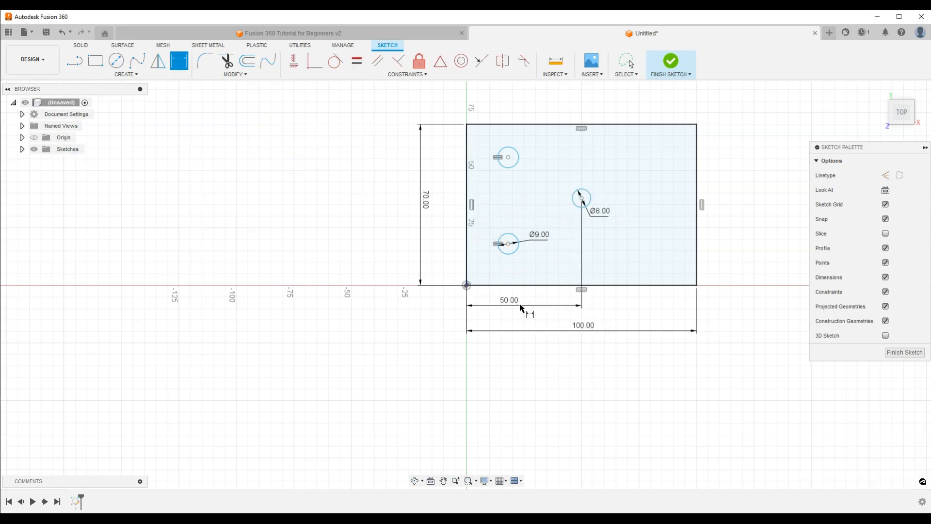
Dimension the 8 mm circle's vertical distance from the rectangle's bottom edge and set it to 35 mm
click(576, 194)
click(558, 285)
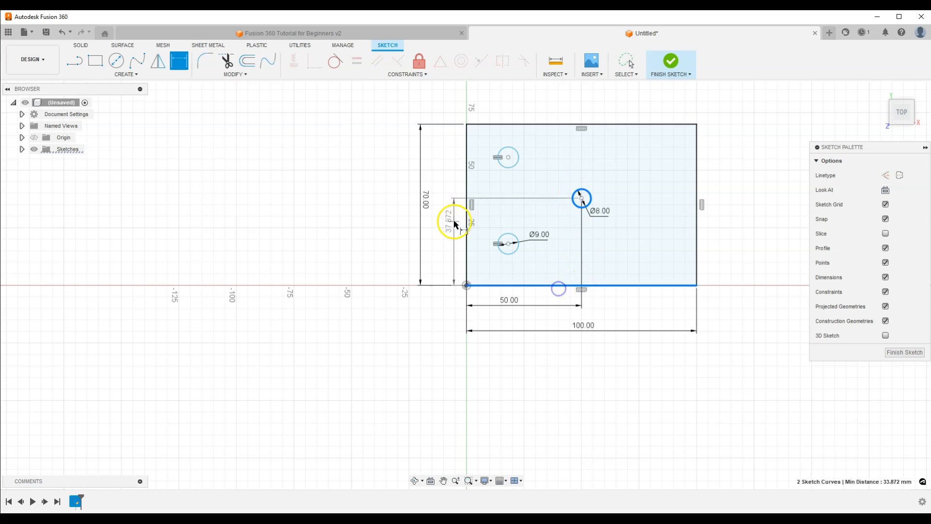
click(454, 223)
text(35)
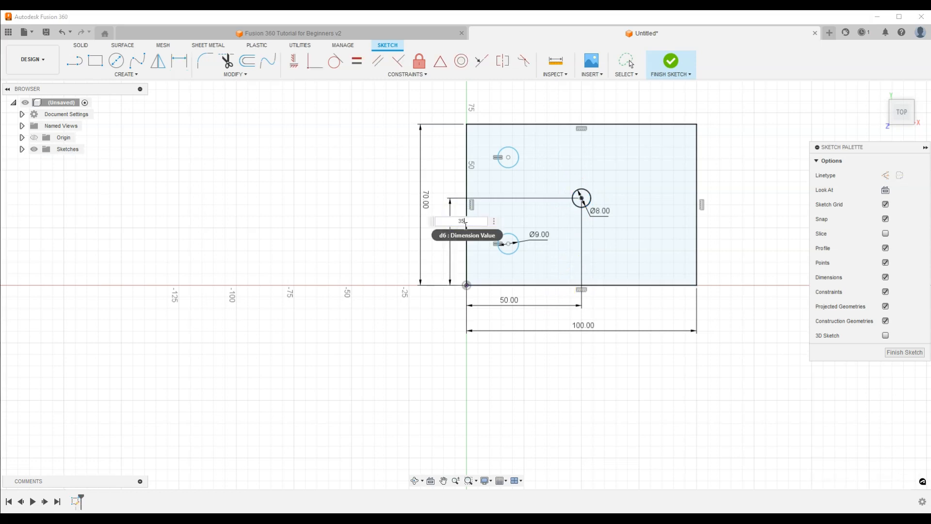
key(Return)
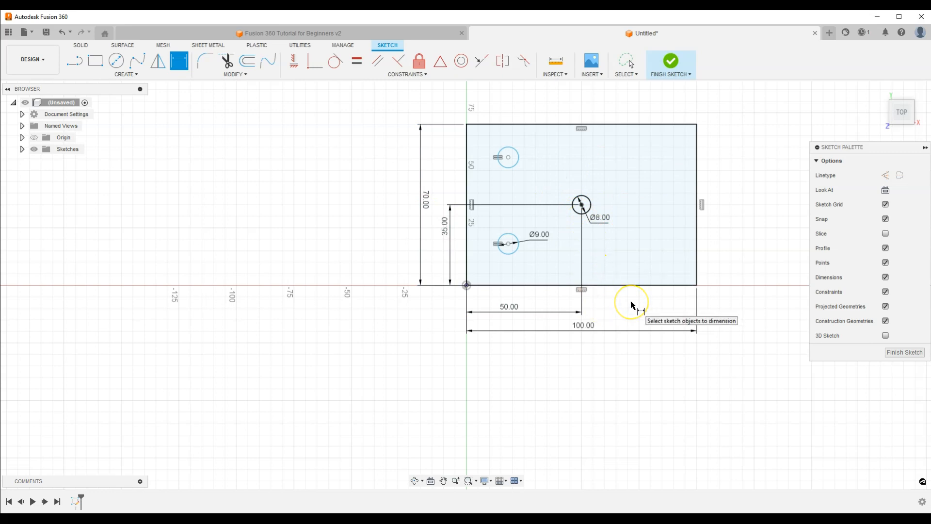
Set the rectangle's overall length to 150 mm
double_click(584, 326)
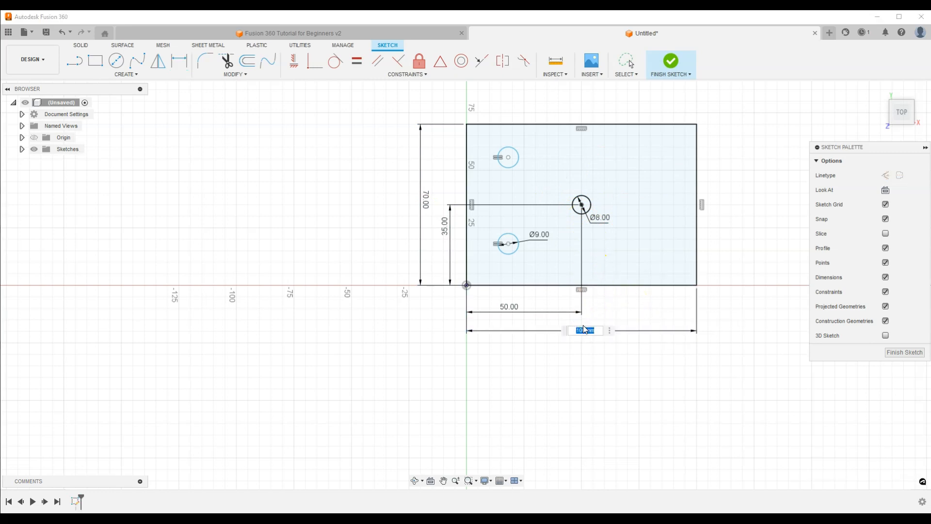
text(150)
key(Return)
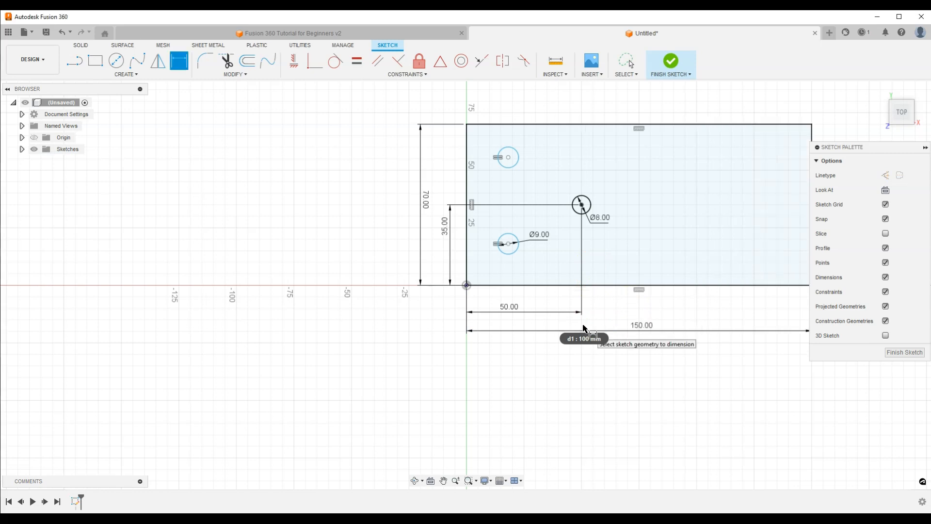
scroll(582, 327, up, 1)
scroll(596, 316, down, 3)
scroll(744, 253, up, 2)
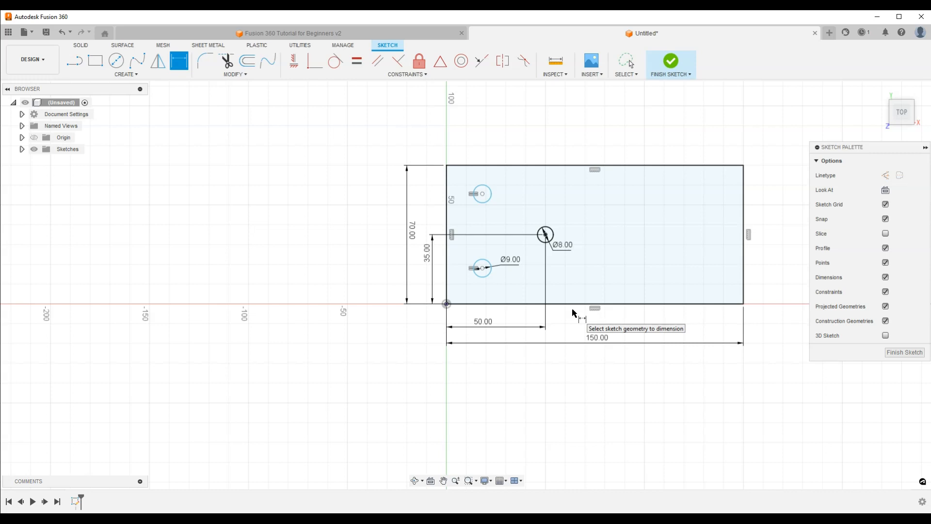
Delete the 35 mm vertical and 50 mm horizontal position dimensions of the 8 mm circle
click(426, 256)
key(Delete)
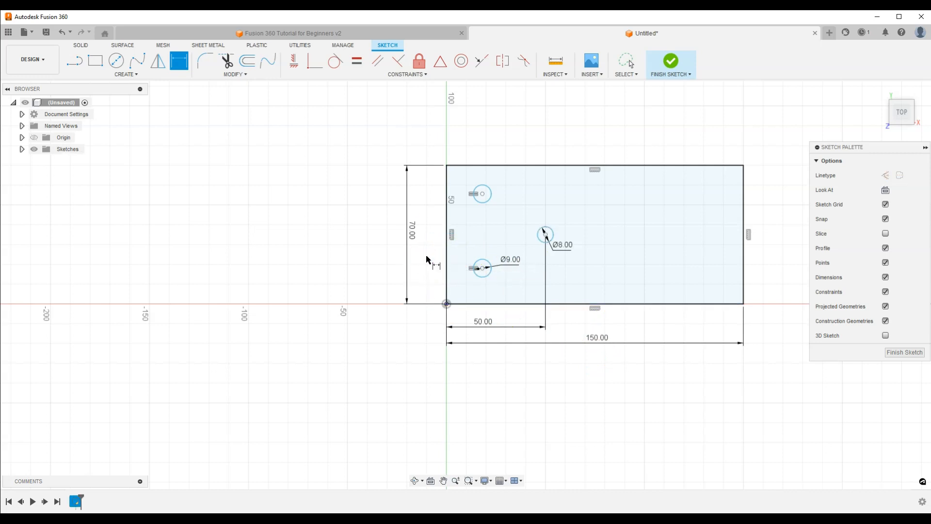
click(481, 322)
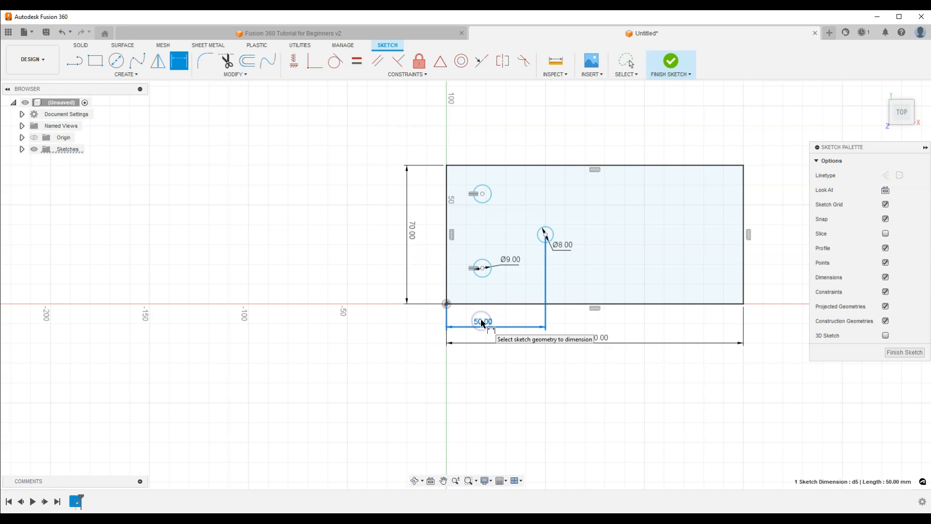
key(Delete)
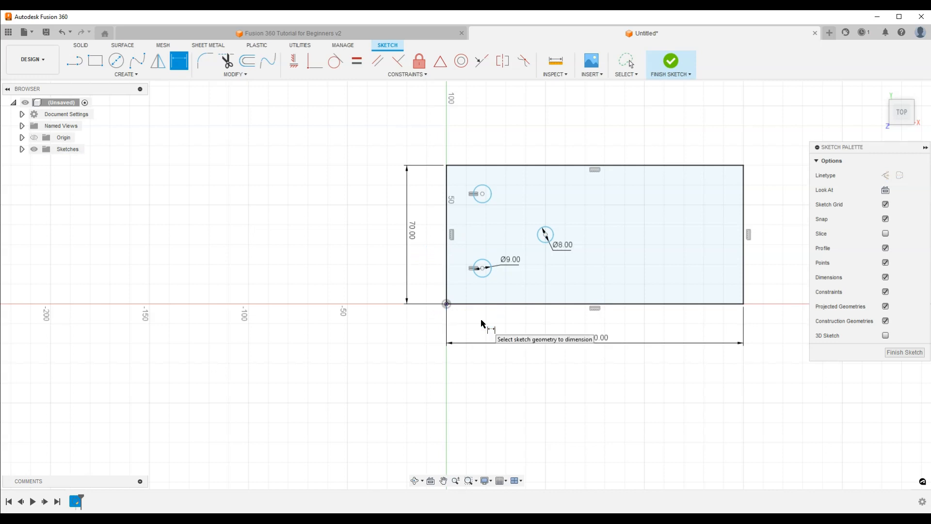
Set the rectangle's length to 100 mm and move the 8 mm circle right of centre to about X 65.8, Y 39.2 mm
double_click(601, 335)
text(100)
key(Return)
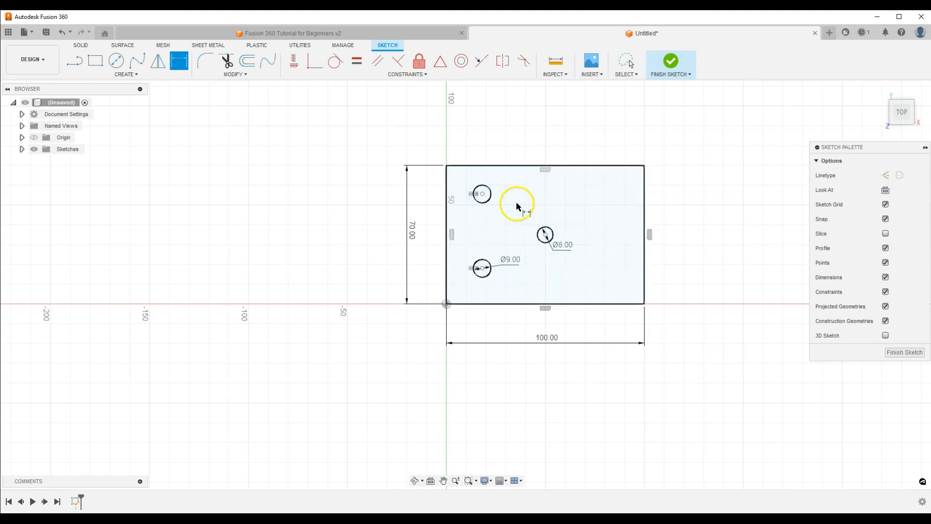
key(Escape)
mouse_move(546, 235)
mouse_down()
mouse_move(582, 229)
mouse_move(581, 249)
mouse_move(587, 225)
mouse_move(576, 226)
mouse_up()
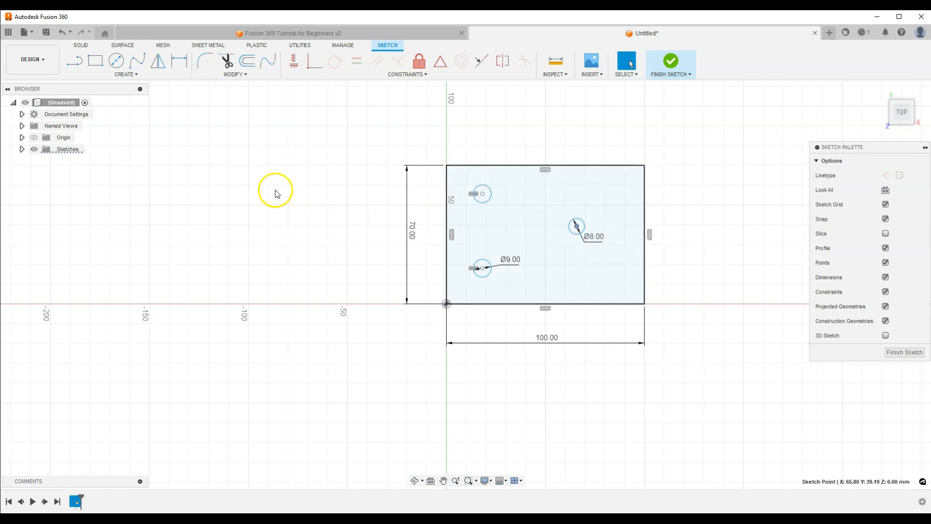
Sketch a vertical line near the rectangle's middle and a slightly sloping line across it, both extending past the rectangle's edges
click(75, 61)
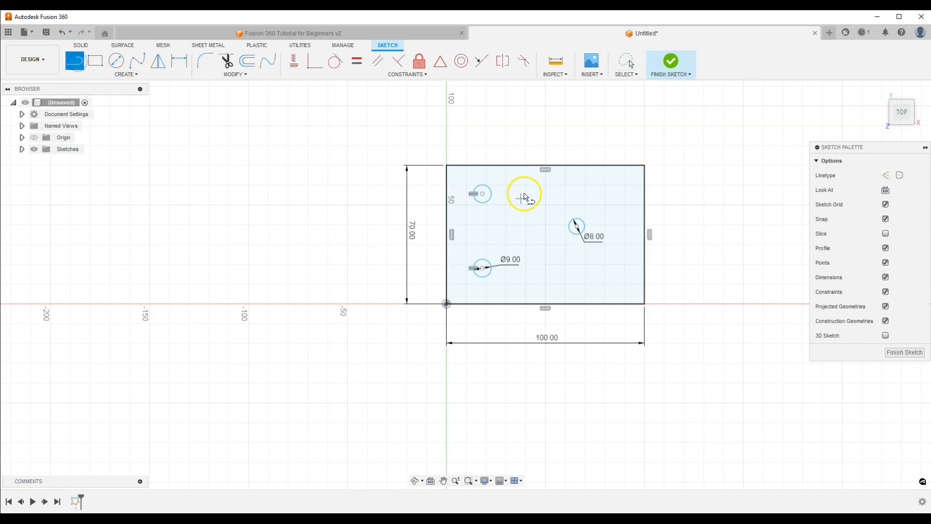
click(539, 146)
click(539, 324)
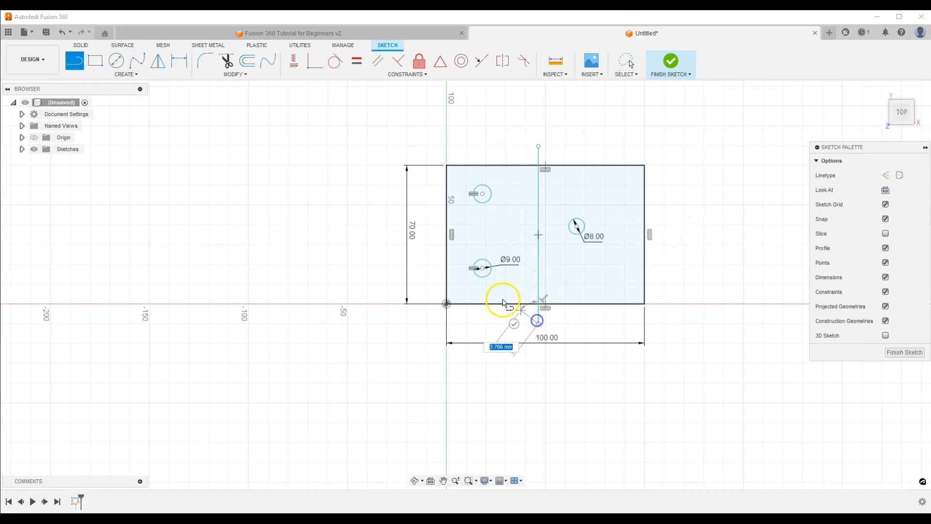
click(513, 324)
click(431, 241)
click(662, 251)
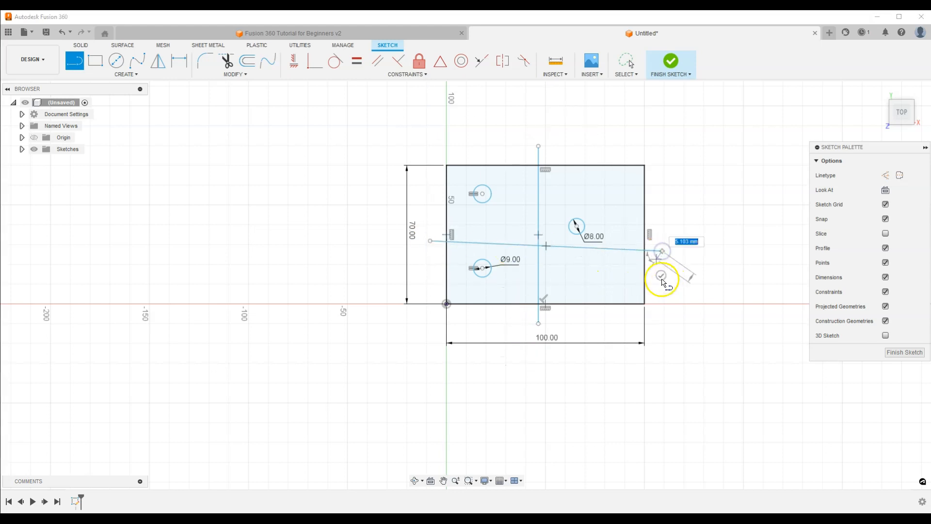
click(661, 275)
key(Escape)
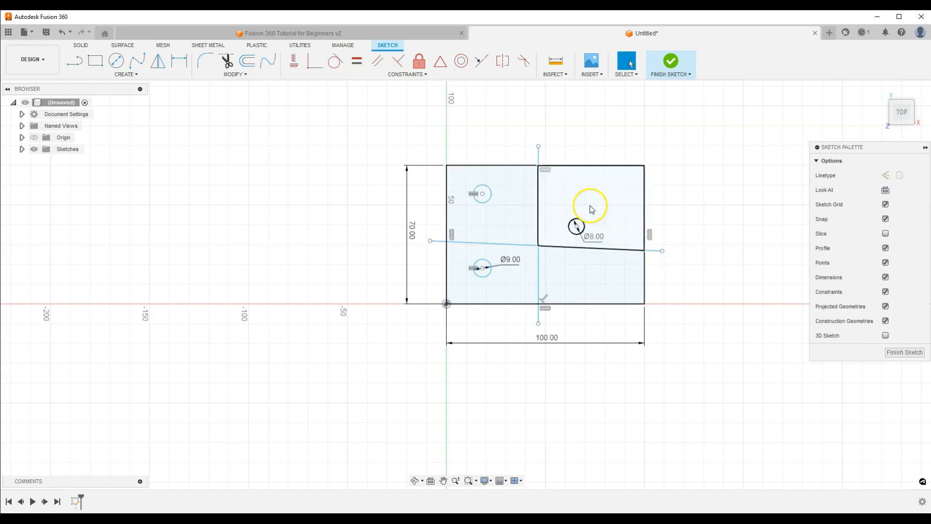
click(539, 195)
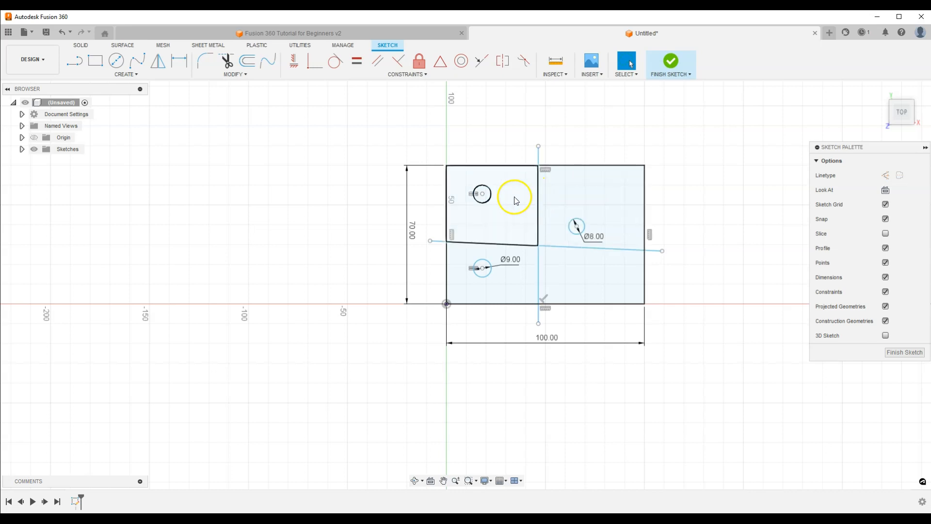
click(653, 202)
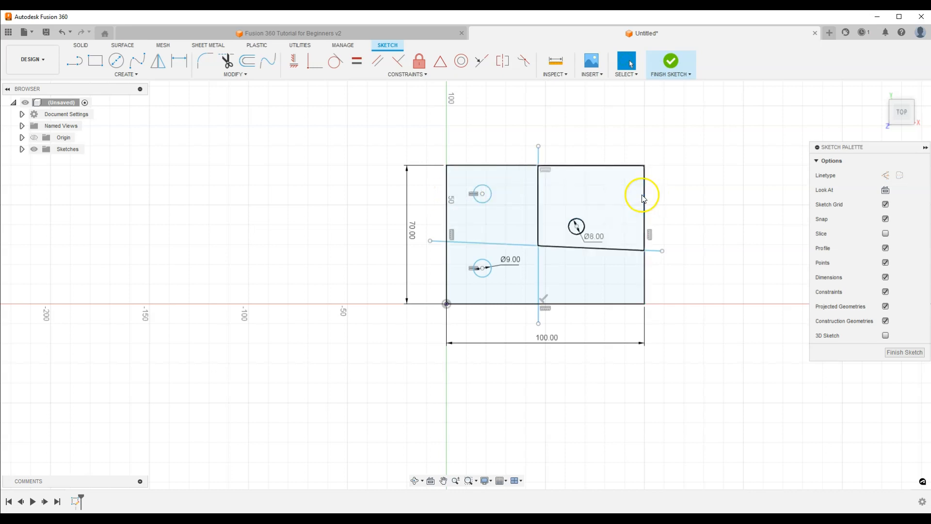
click(621, 251)
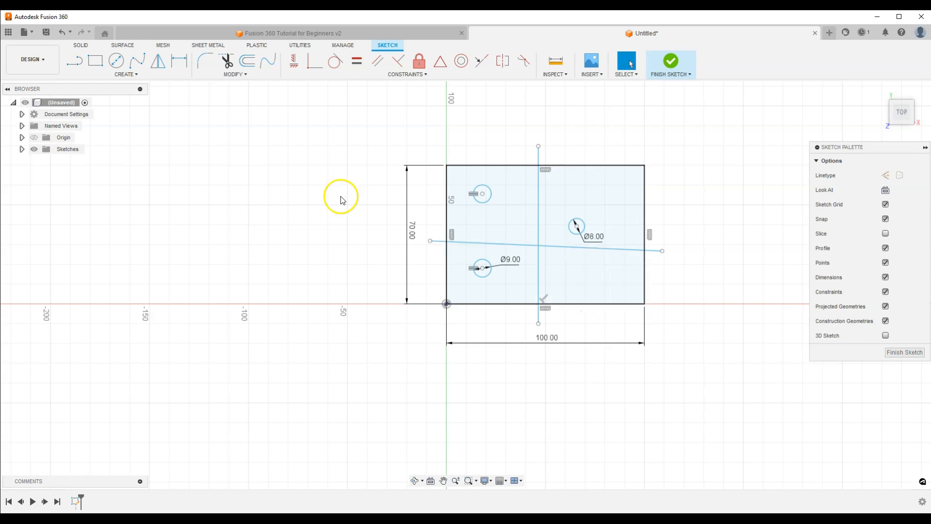
Constrain the rectangle's left and right edges to be symmetric about the vertical line
click(509, 62)
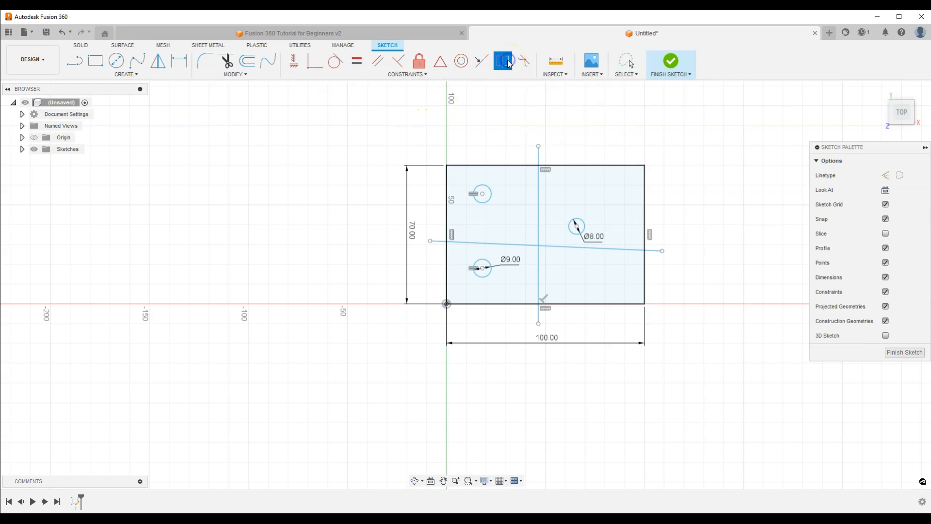
click(447, 208)
click(645, 216)
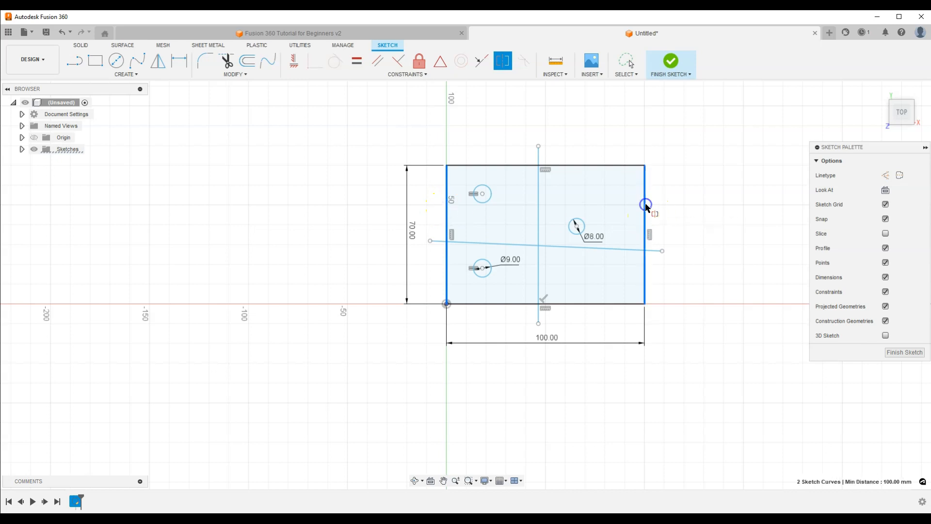
click(538, 193)
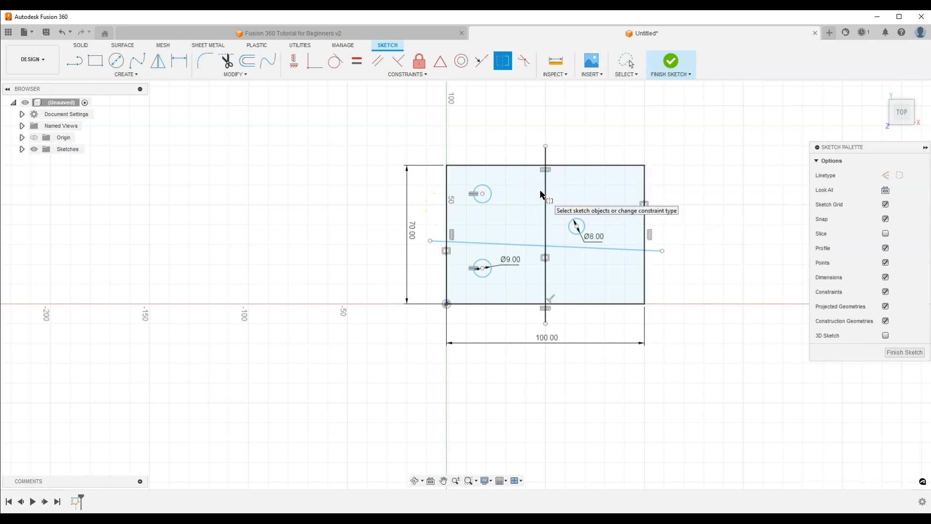
click(541, 155)
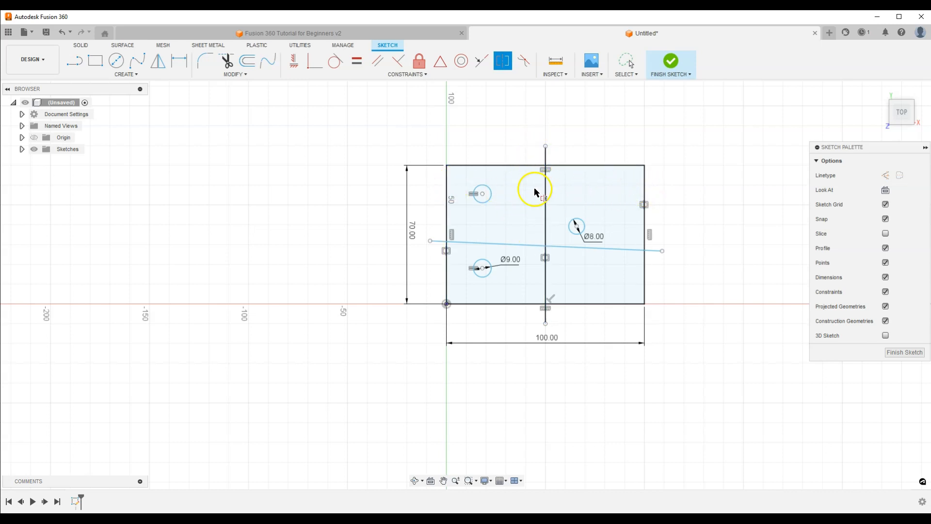
Constrain the rectangle's top and bottom edges to be symmetric about the sloping line
click(577, 305)
shift+click(582, 166)
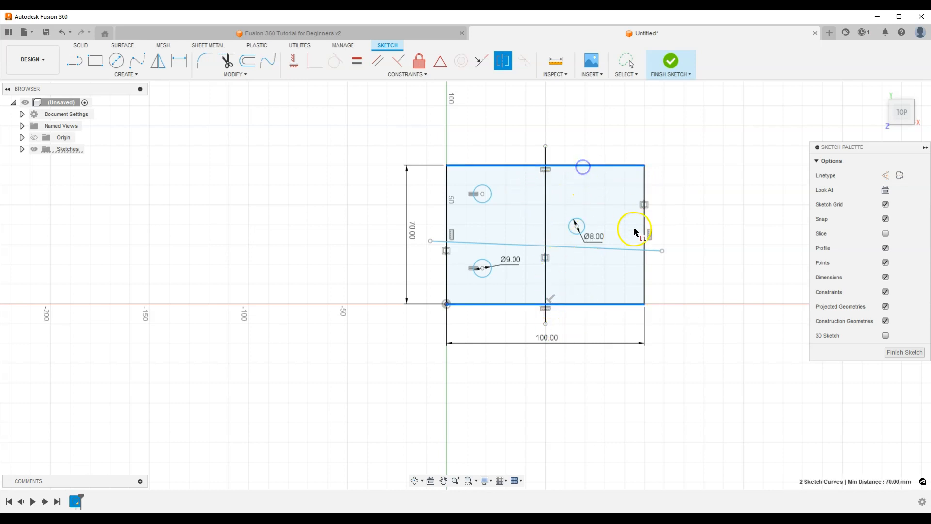
click(627, 253)
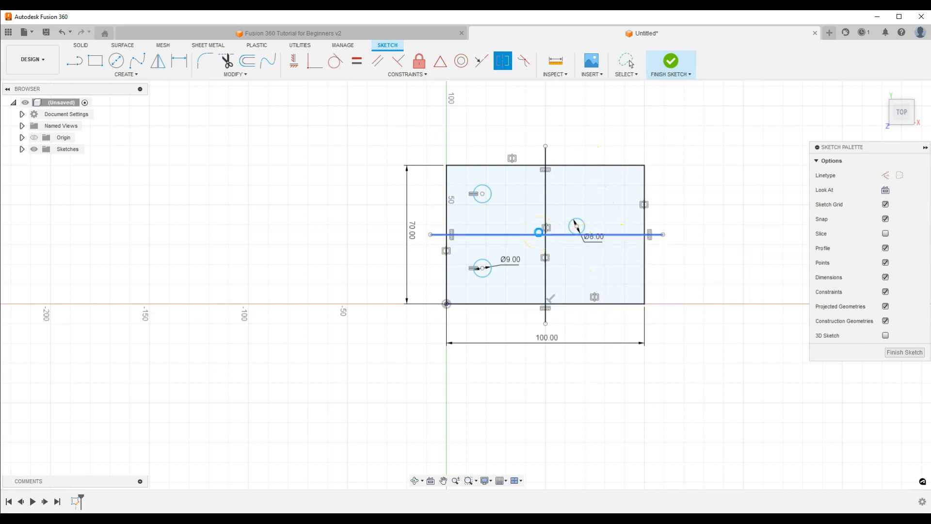
key(Escape)
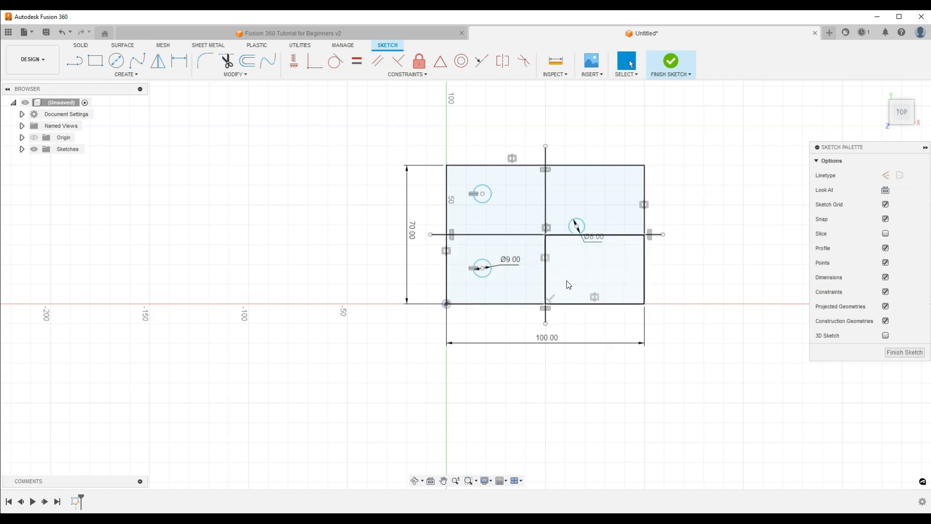
Convert the vertical and horizontal centre lines to construction lines
click(572, 304)
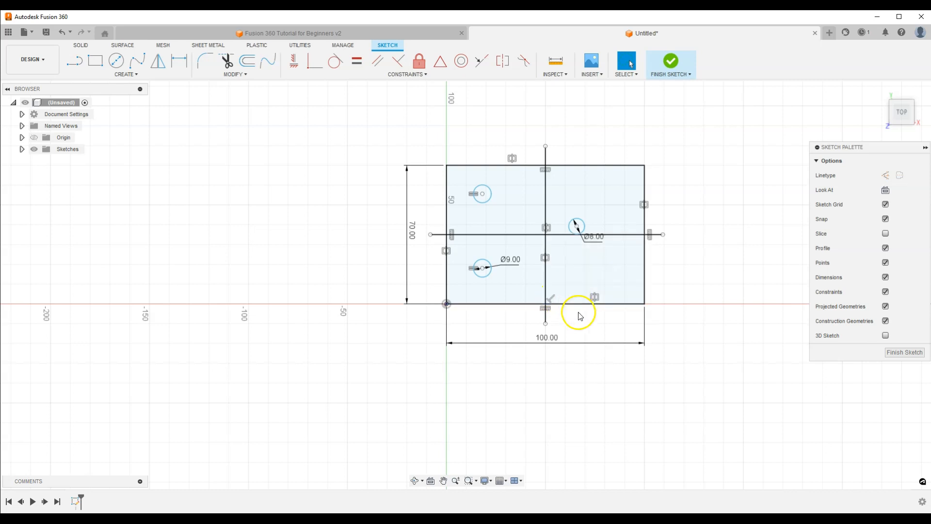
click(547, 272)
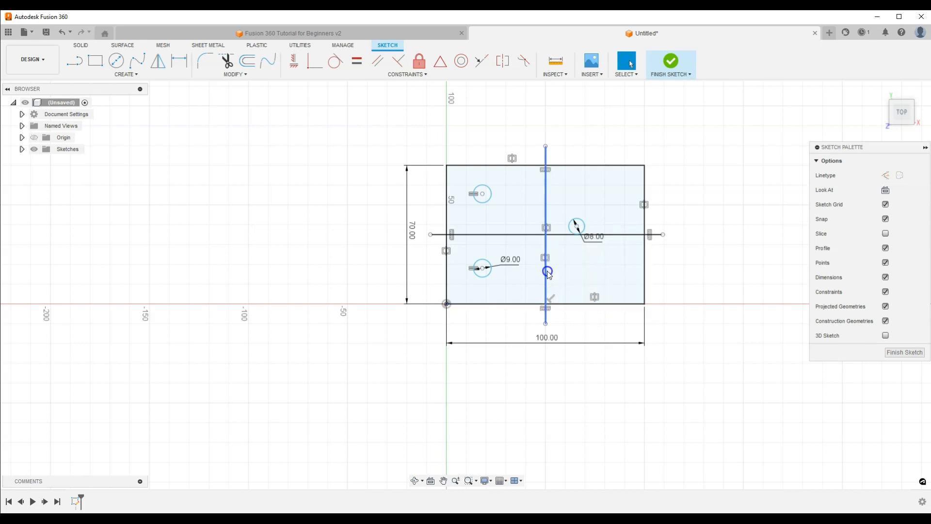
shift+click(630, 235)
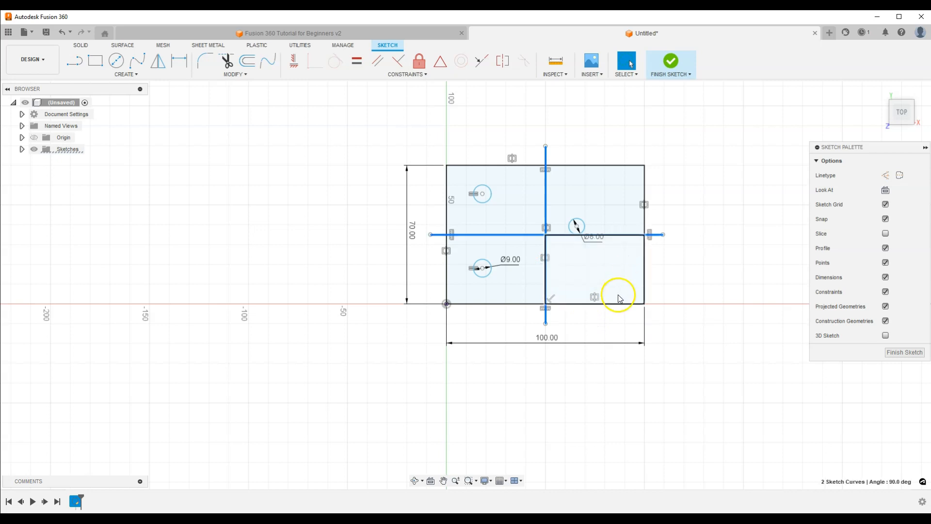
click(884, 175)
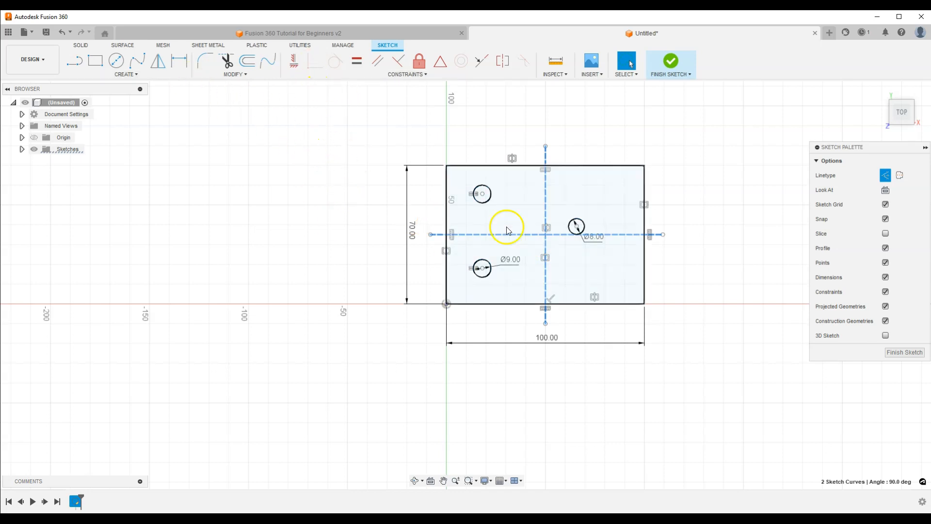
click(383, 202)
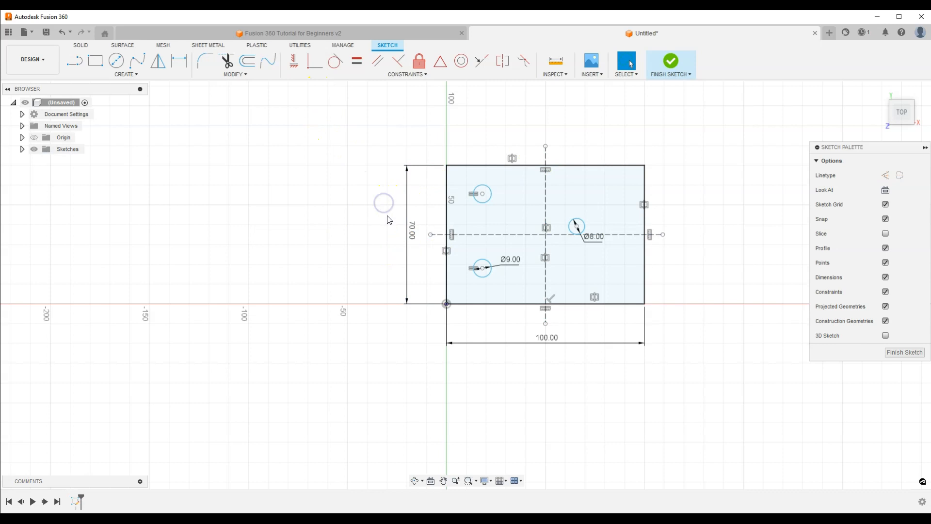
Constrain the 8 mm circle's centre to be coincident with both the horizontal and the vertical construction line
click(318, 72)
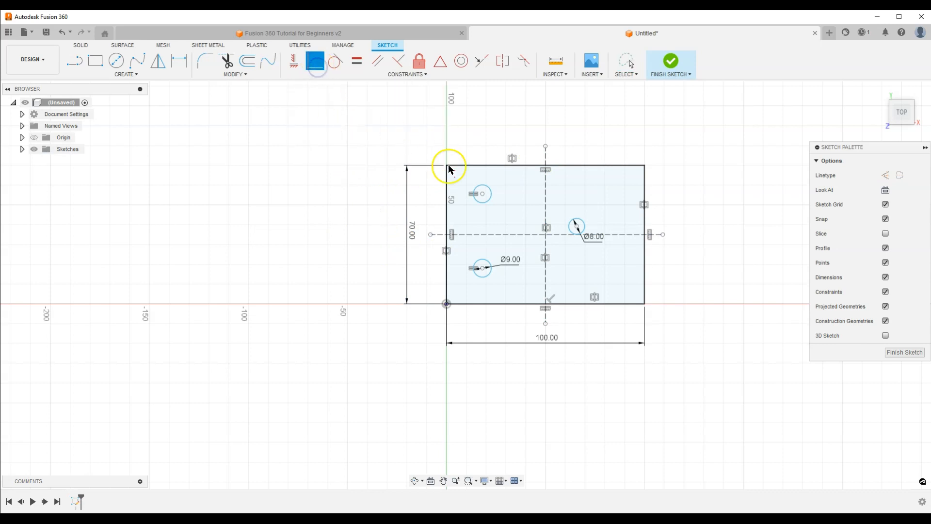
click(560, 236)
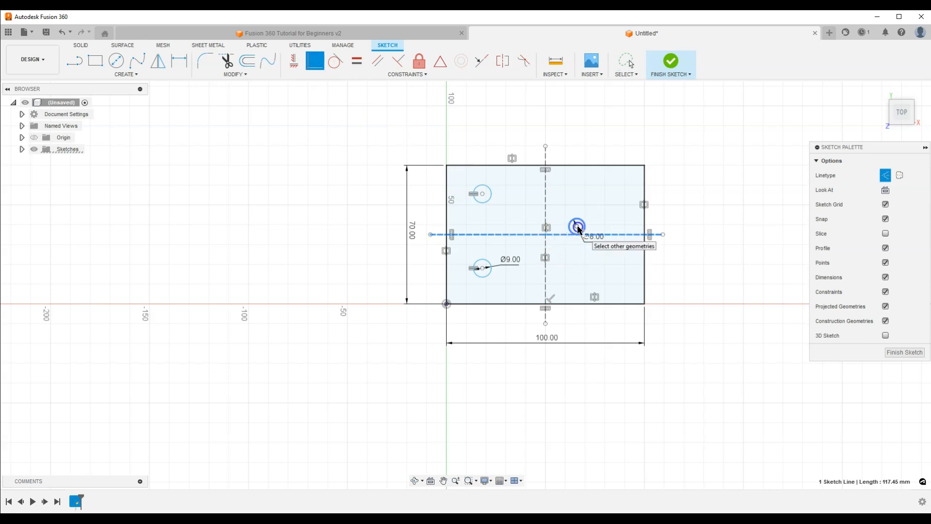
click(578, 227)
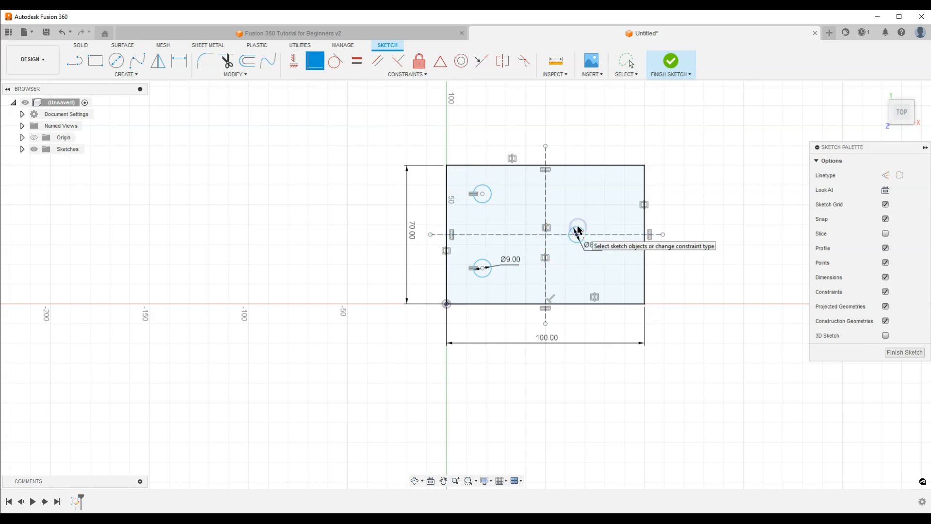
click(545, 207)
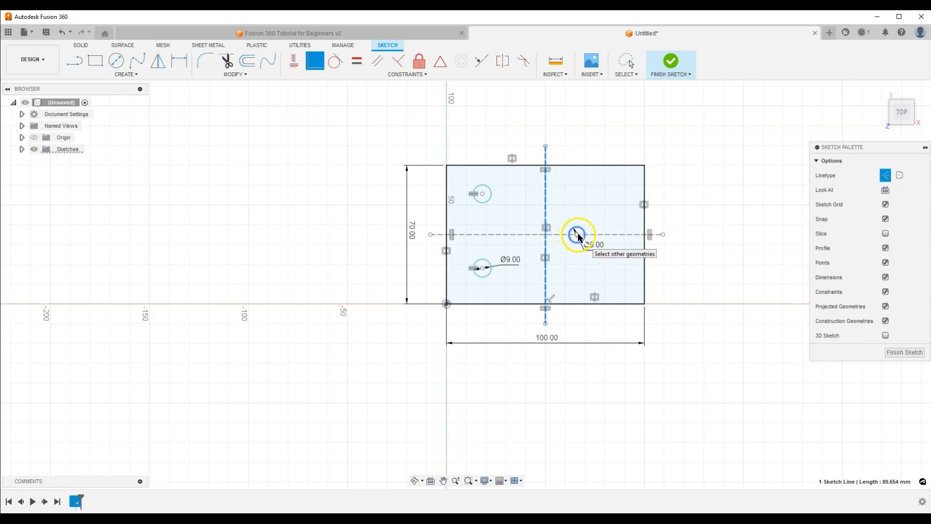
click(577, 235)
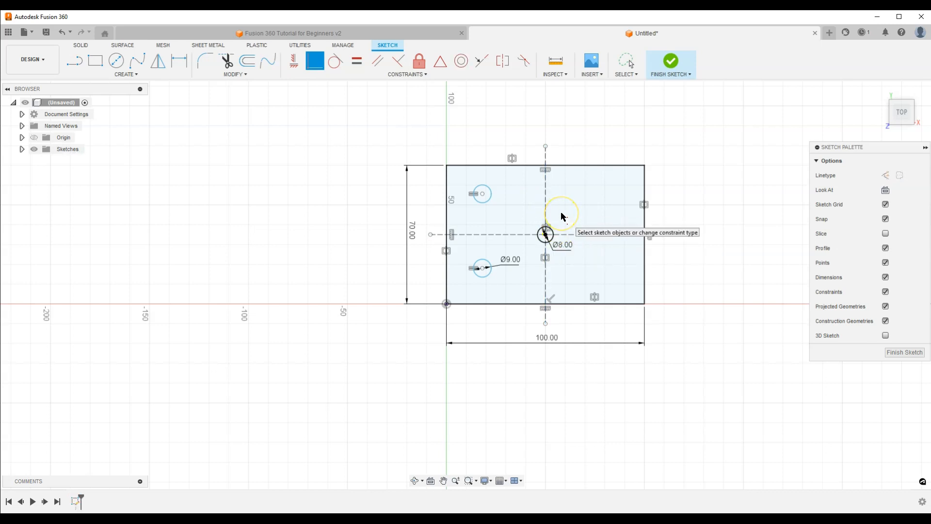
click(545, 232)
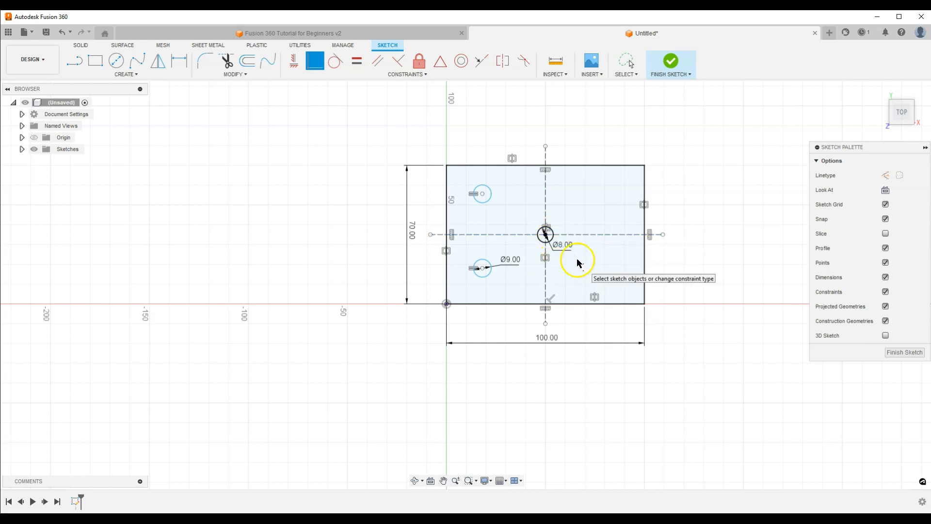
key(Escape)
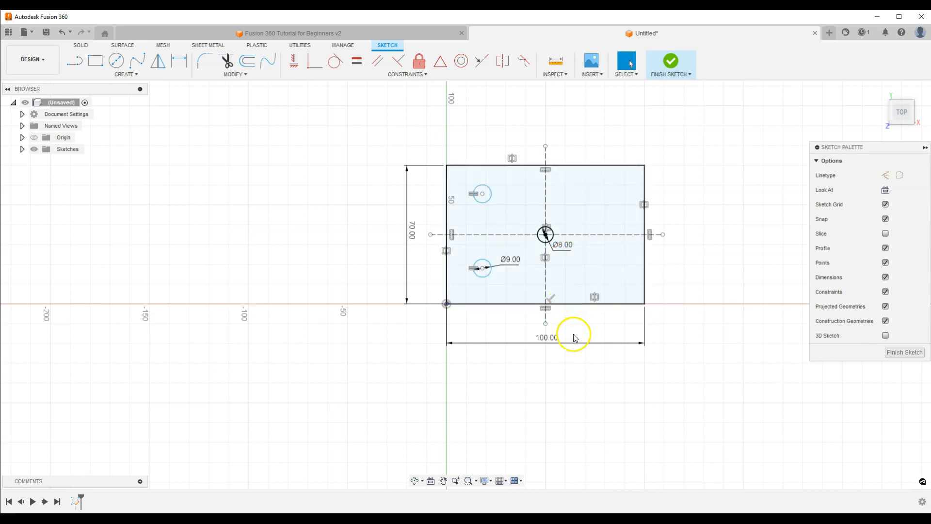
Test the centring by changing the rectangle's length to 150 mm and back to 100 mm
double_click(547, 338)
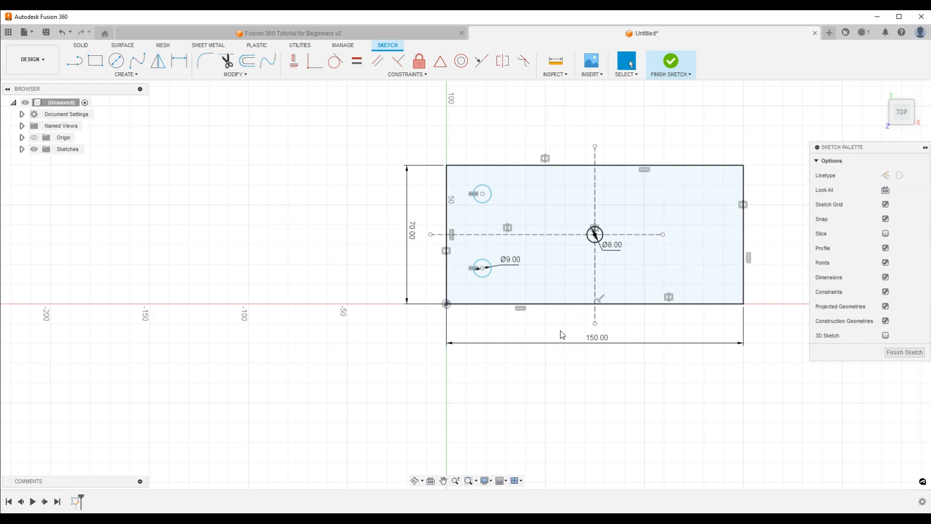
click(600, 343)
double_click(598, 342)
text(100)
key(Return)
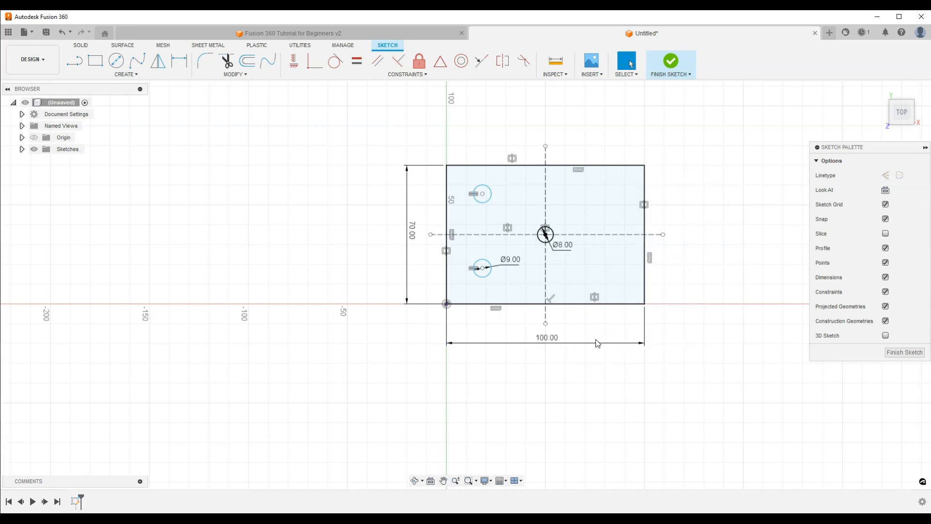
Constrain the centres of the two left-hand circles to be symmetric about the horizontal construction line
click(495, 213)
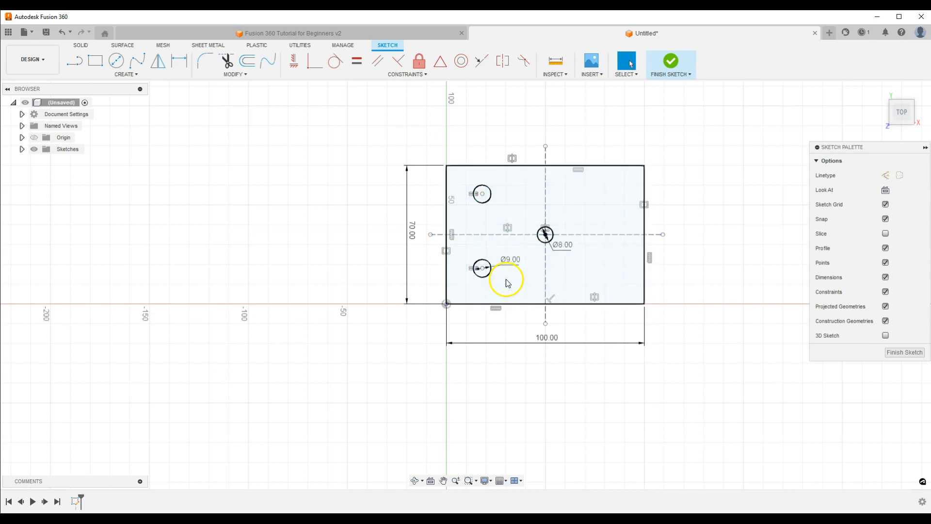
click(482, 259)
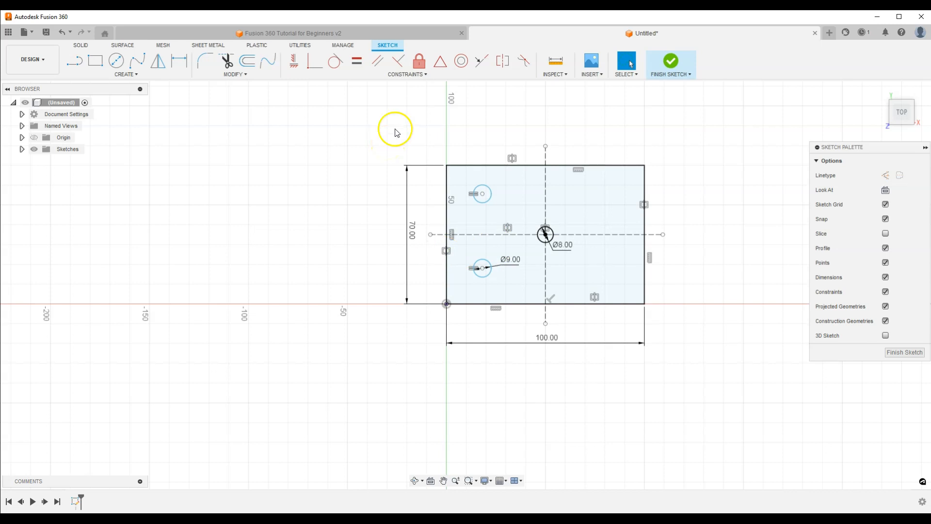
click(504, 67)
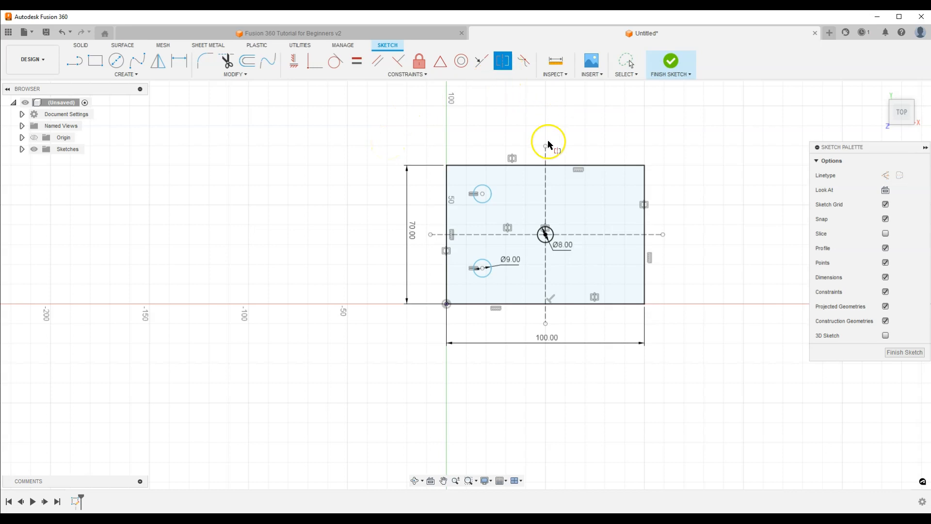
click(482, 194)
click(483, 268)
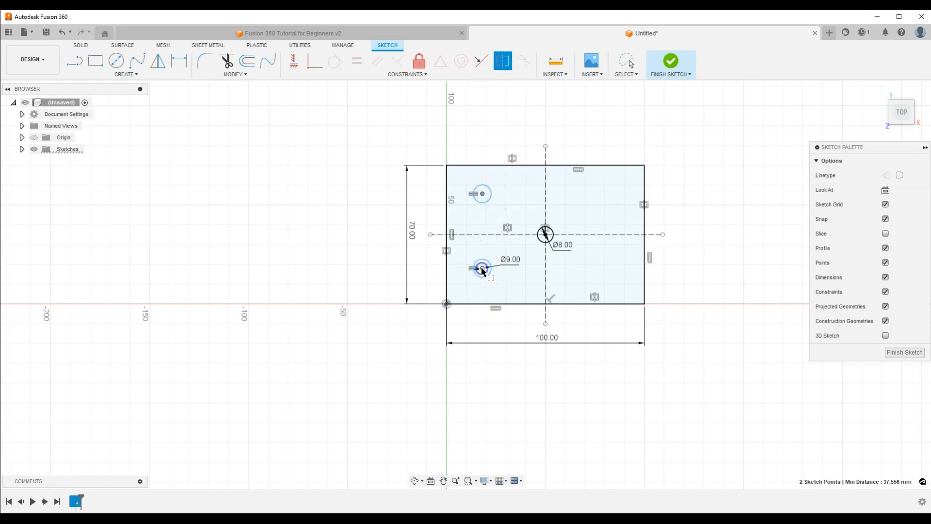
click(479, 234)
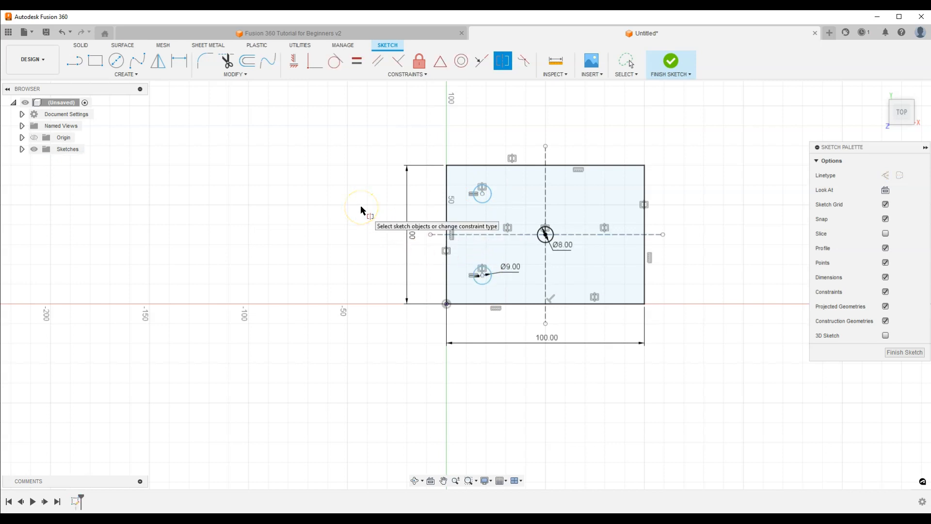
key(Escape)
Move the upper left circle's centre to about X 21.4, Y 56.8 mm
mouse_move(483, 195)
mouse_down()
mouse_move(500, 180)
mouse_move(468, 208)
mouse_move(489, 192)
mouse_up()
click(502, 251)
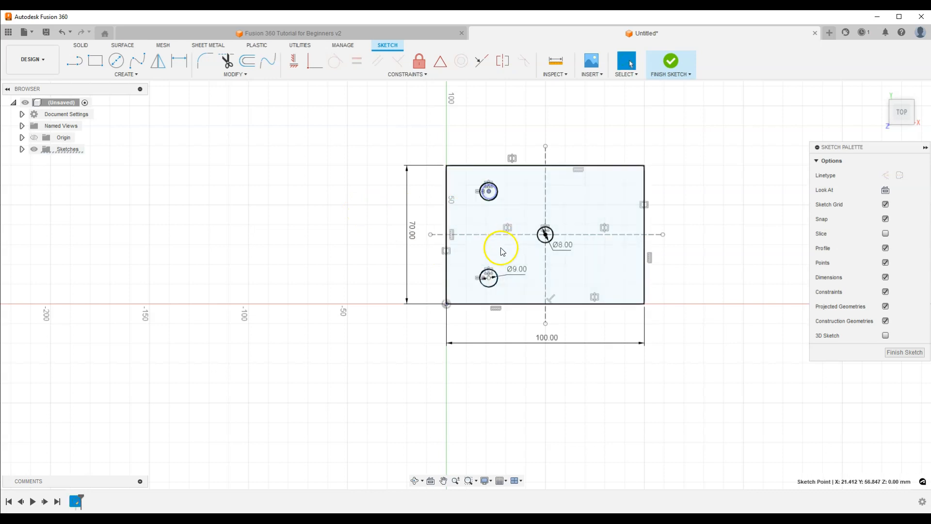
click(495, 235)
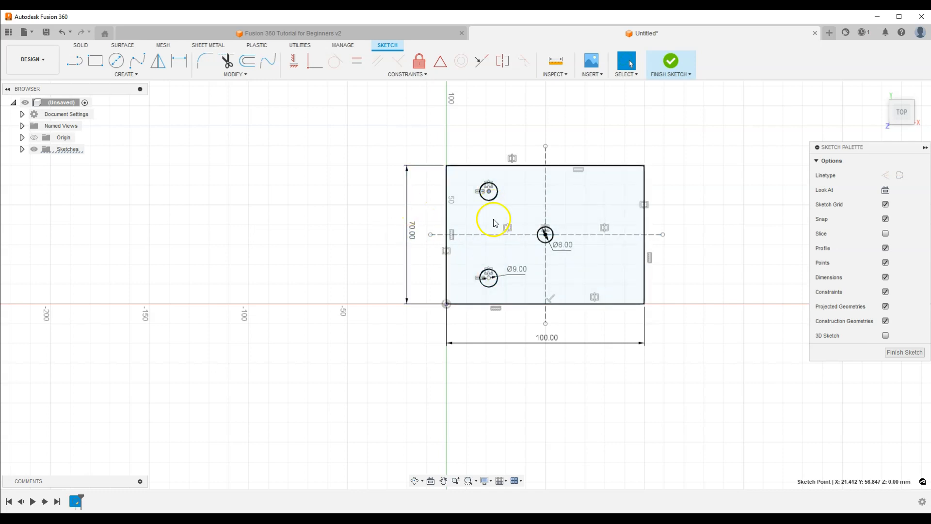
click(229, 122)
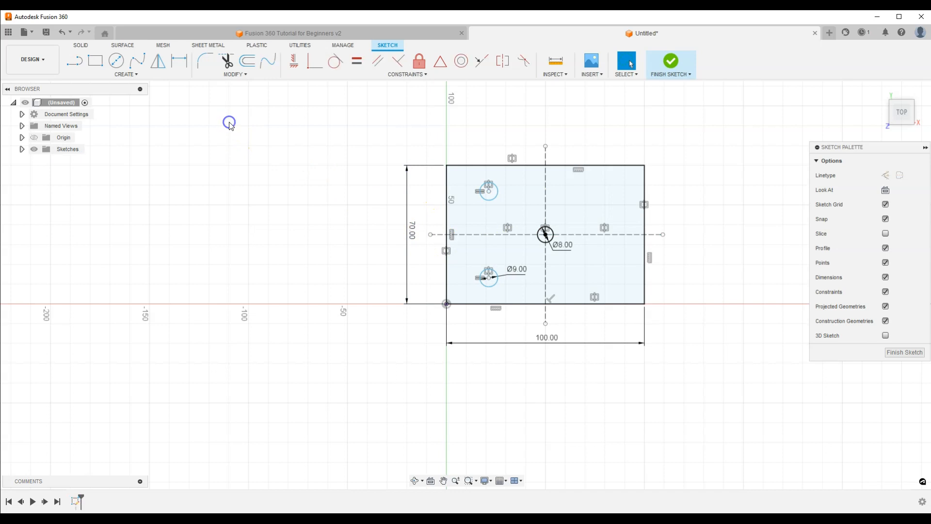
Dimension the vertical distance between the centres of the two left-hand circles at 40 mm
click(179, 60)
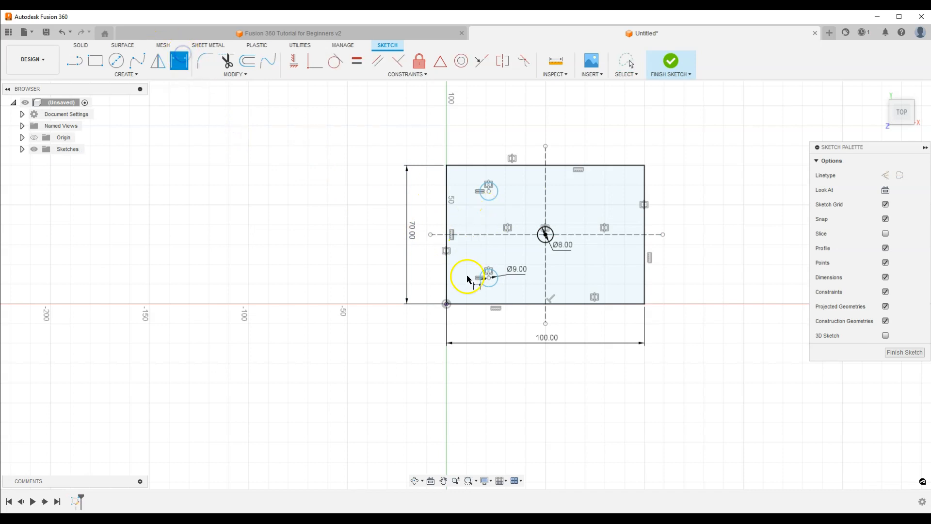
click(490, 279)
click(494, 196)
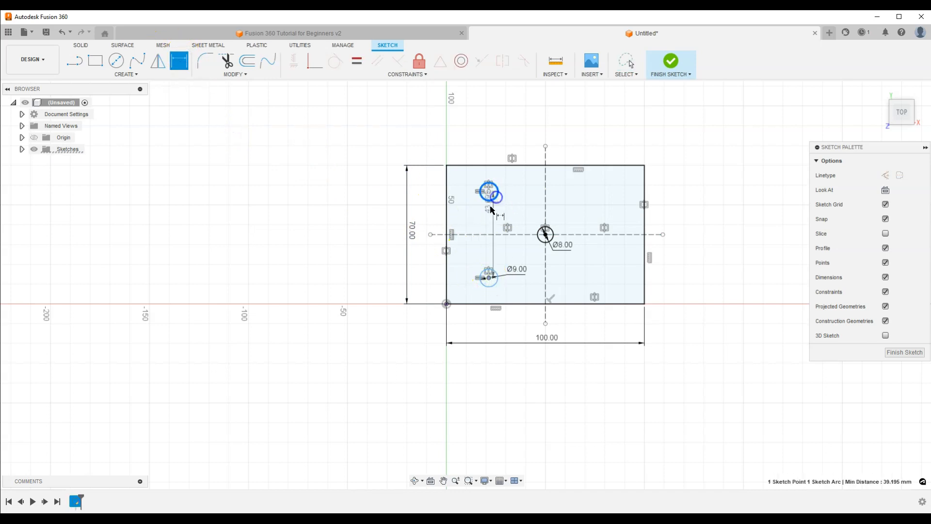
click(423, 231)
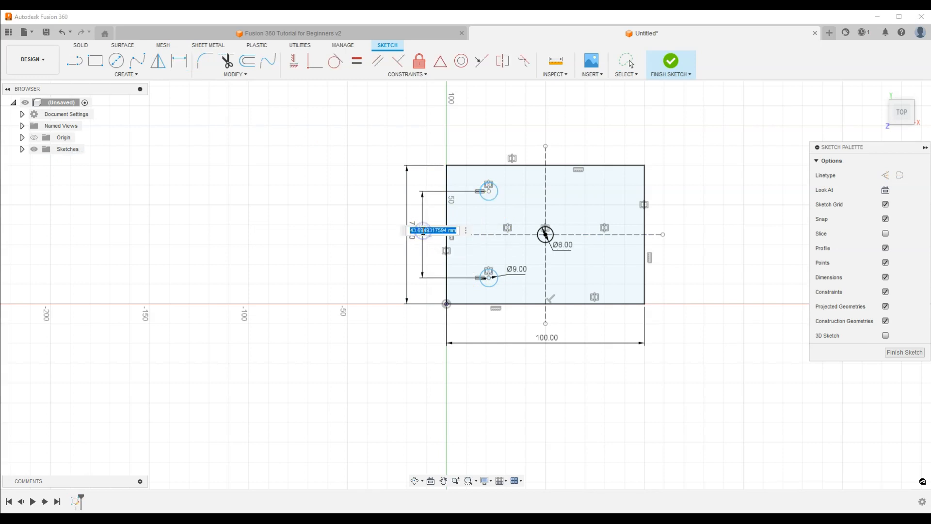
text(40)
key(Return)
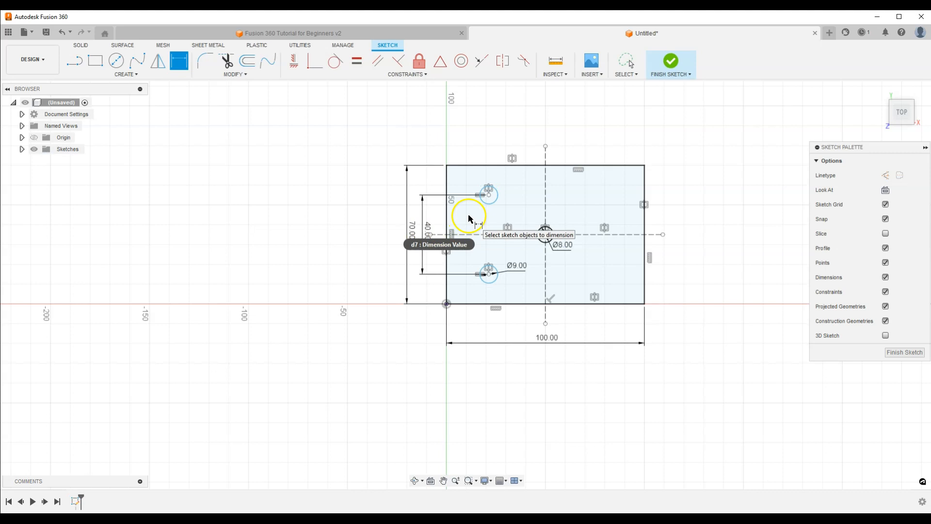
Dimension the horizontal distance from the rectangle's left edge to the lower left circle's centre at 20 mm and finish the sketch
click(493, 283)
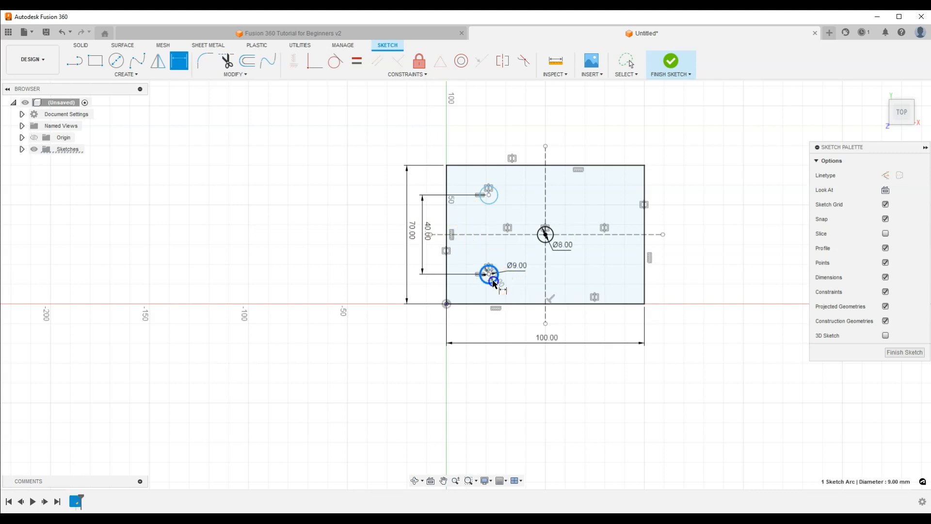
click(448, 290)
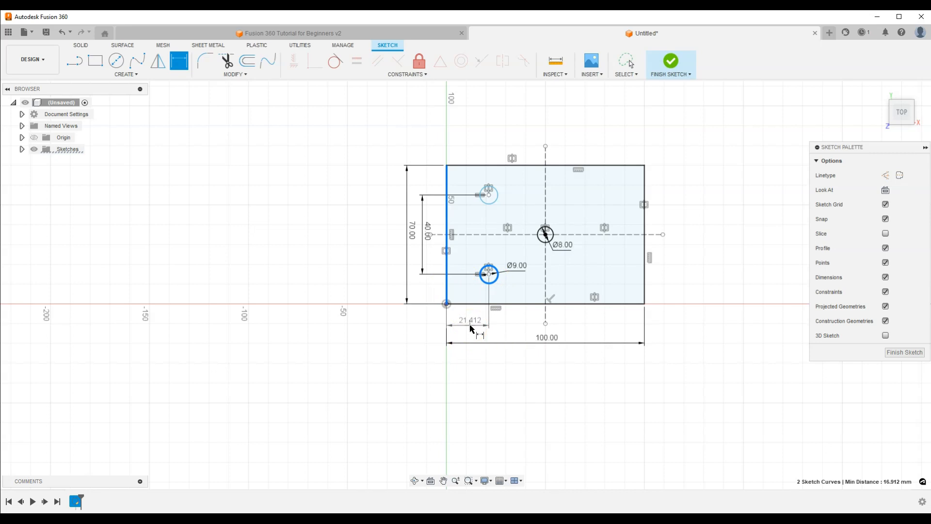
click(471, 329)
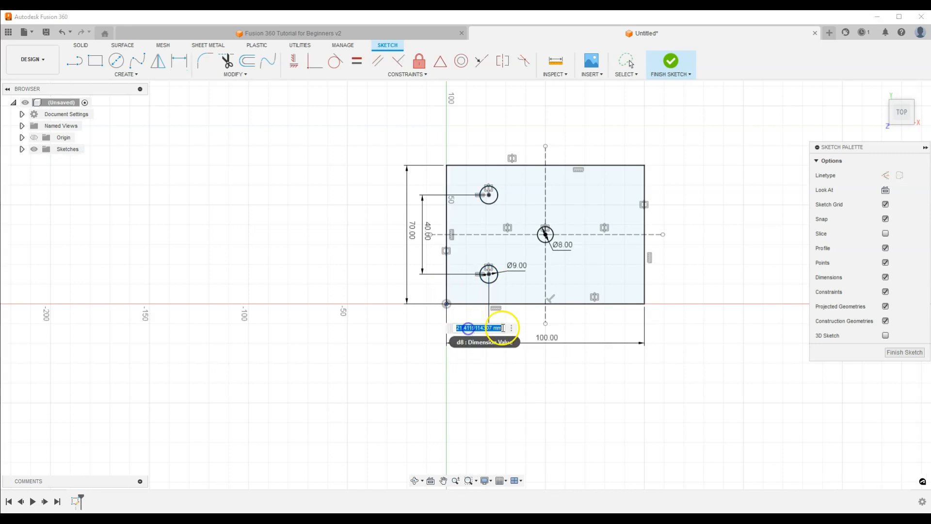
text(20)
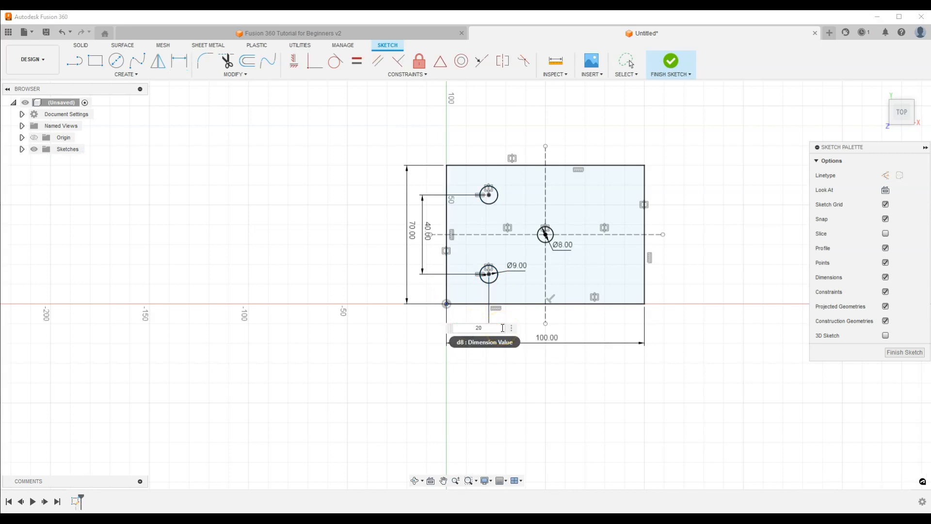
key(Return)
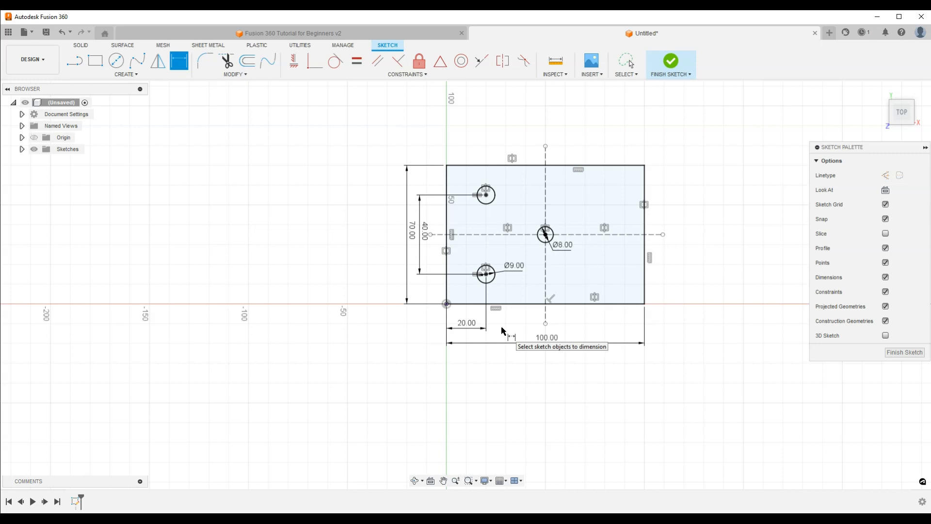
click(905, 353)
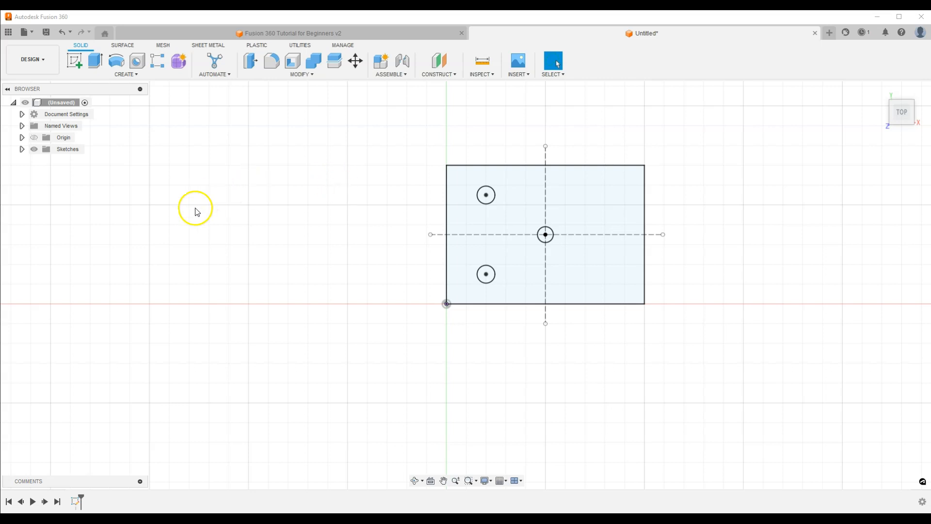
Expand the Sketches folder, reopen Sketch1 for editing and finish it without changes
click(21, 149)
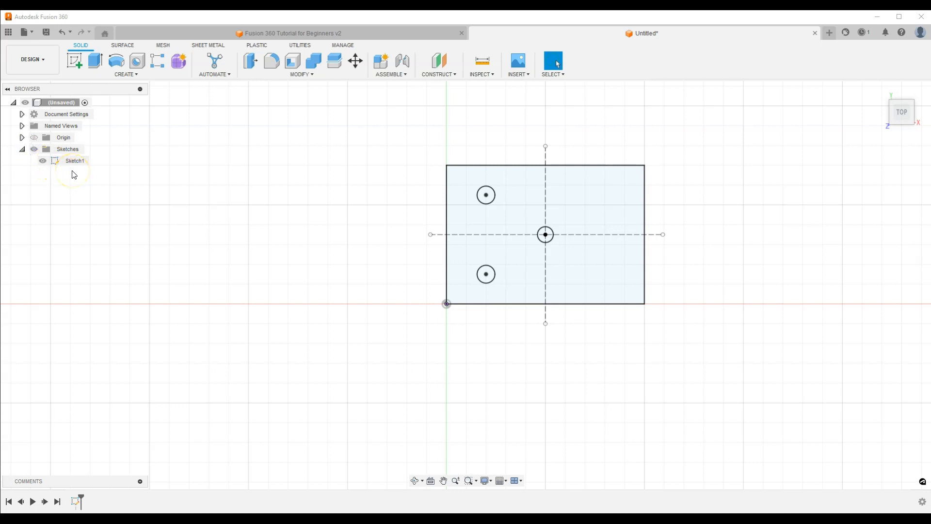
click(71, 165)
double_click(71, 165)
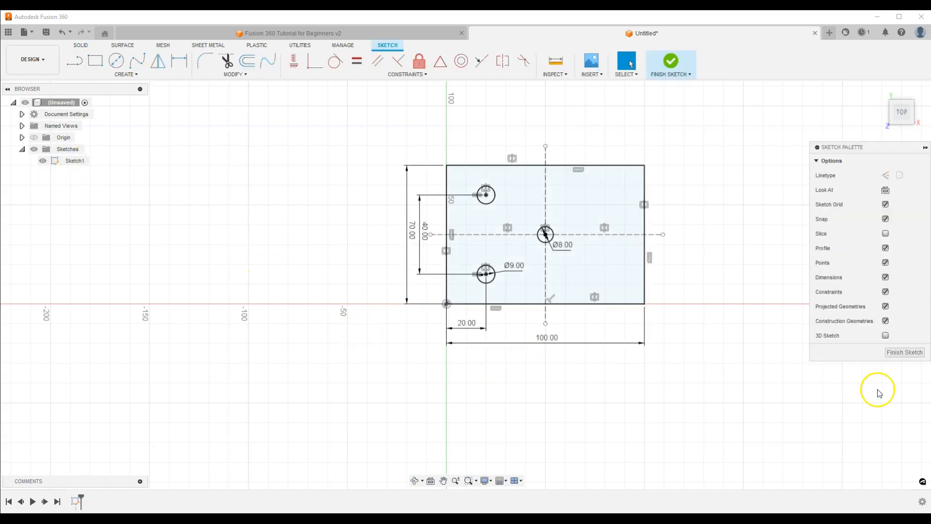
click(900, 352)
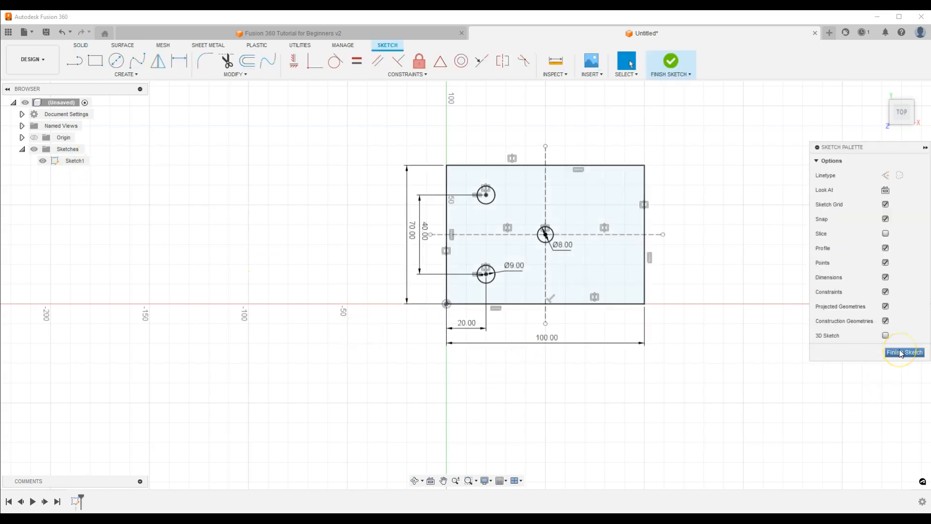
click(901, 353)
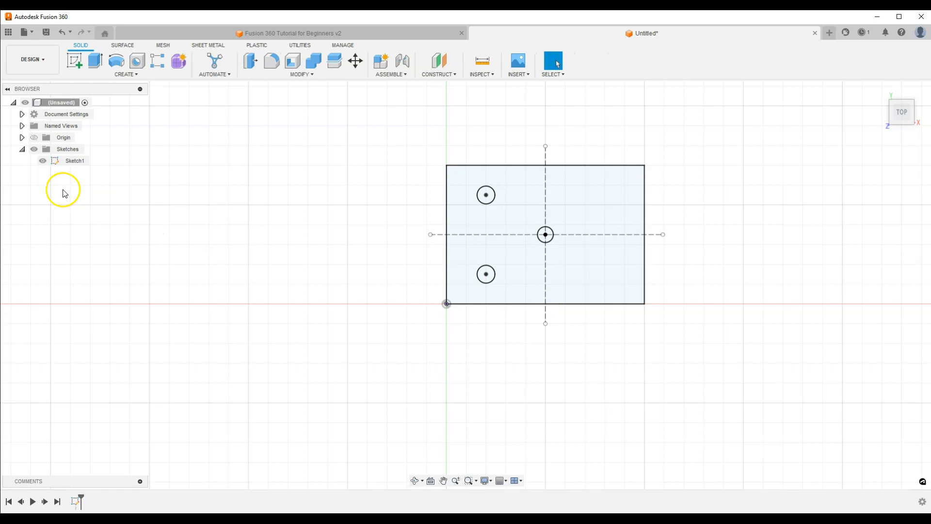
Open Sketch1 once more with its Edit Sketch command and exit the sketch again
right_click(79, 161)
click(108, 193)
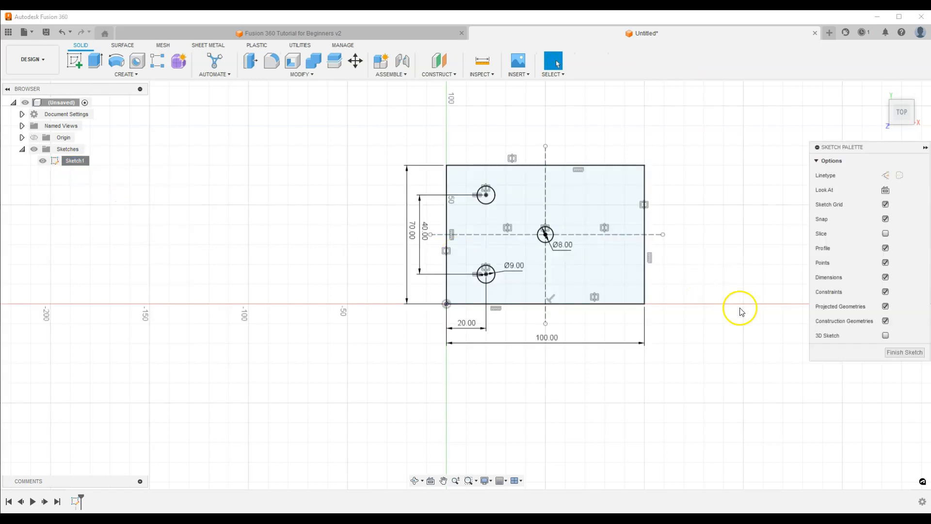
click(906, 352)
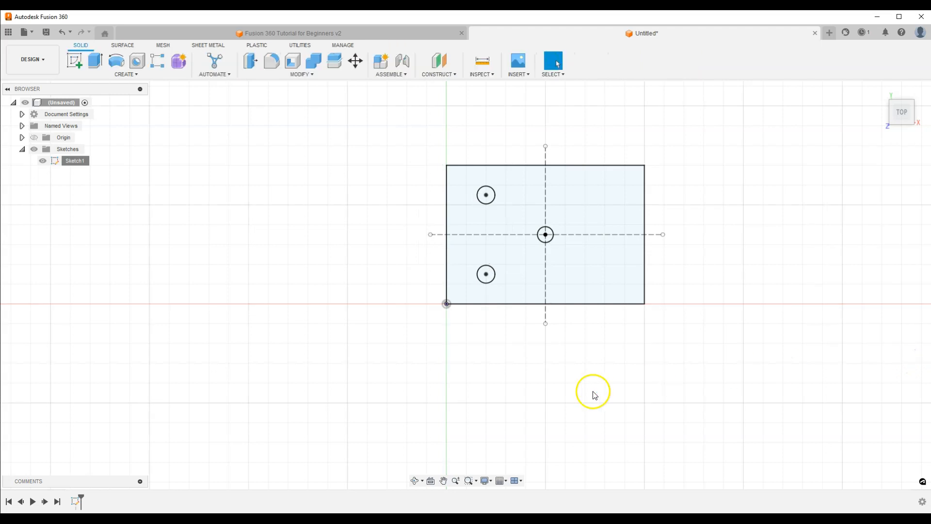